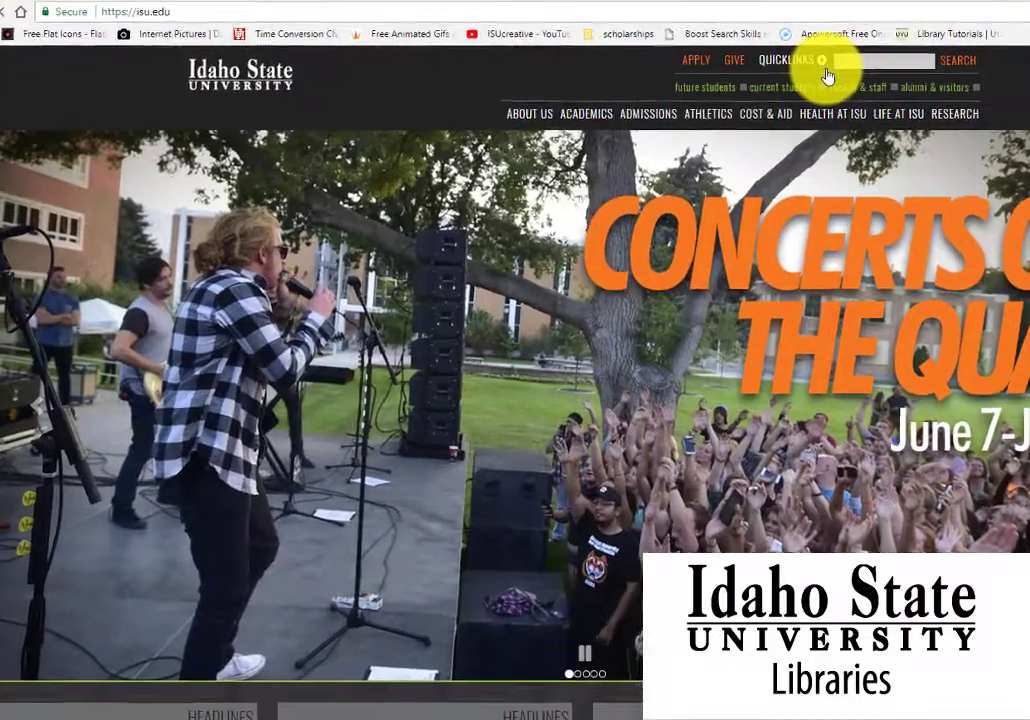
# Step: Go from the ISU Quick Links to the Library page and run a OneSearch for PTSD
pyautogui.click(835, 62)
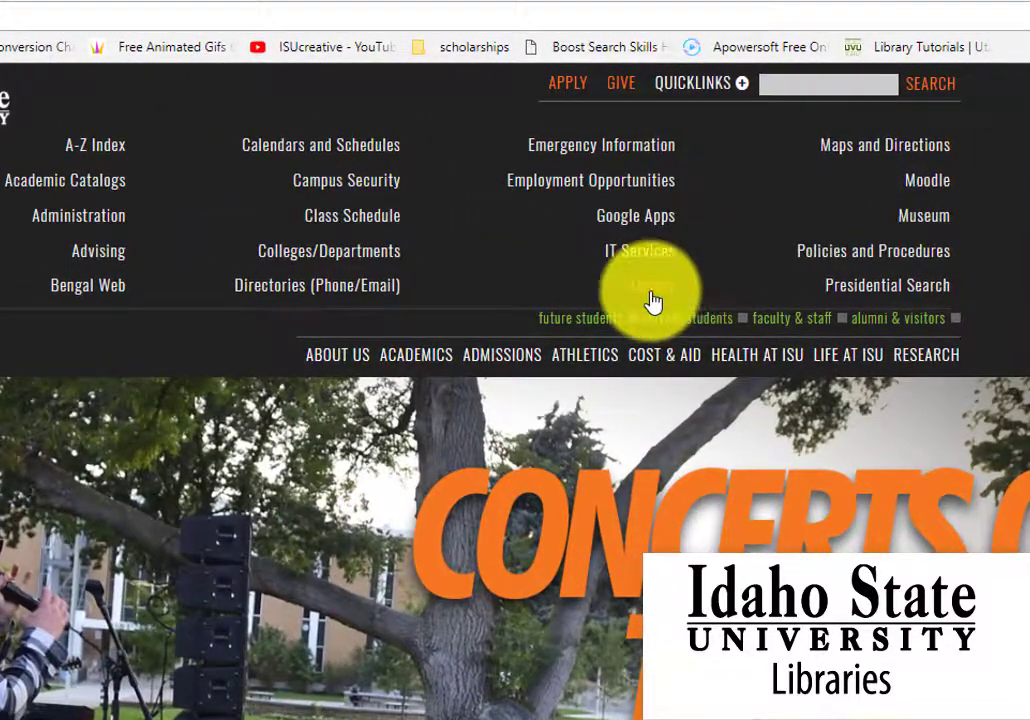
pyautogui.click(652, 298)
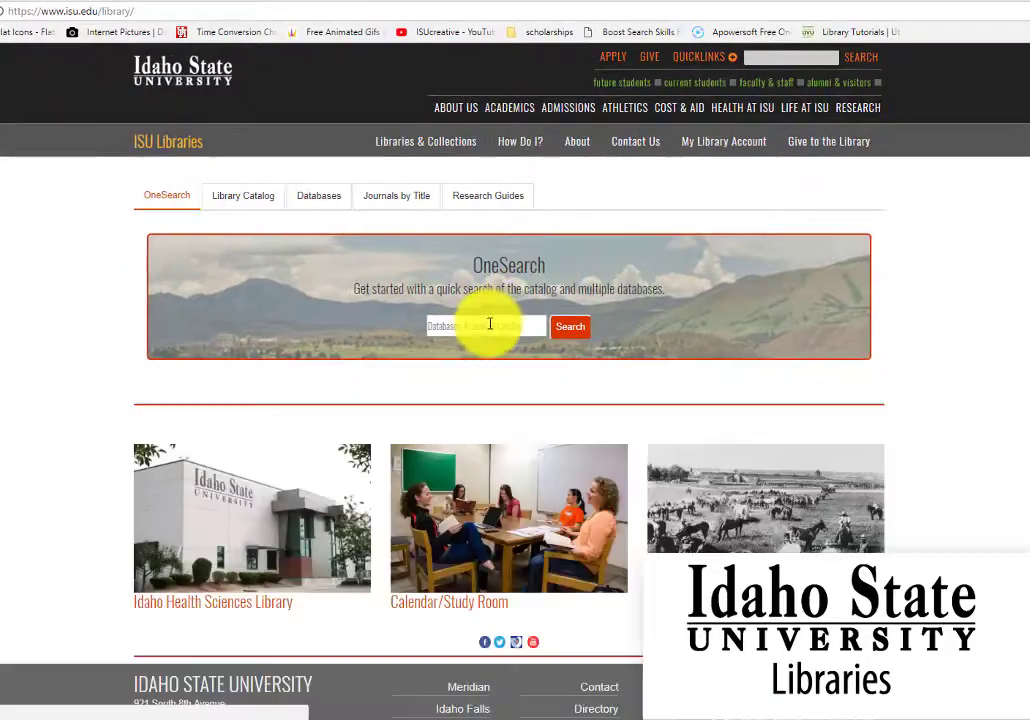
pyautogui.click(490, 324)
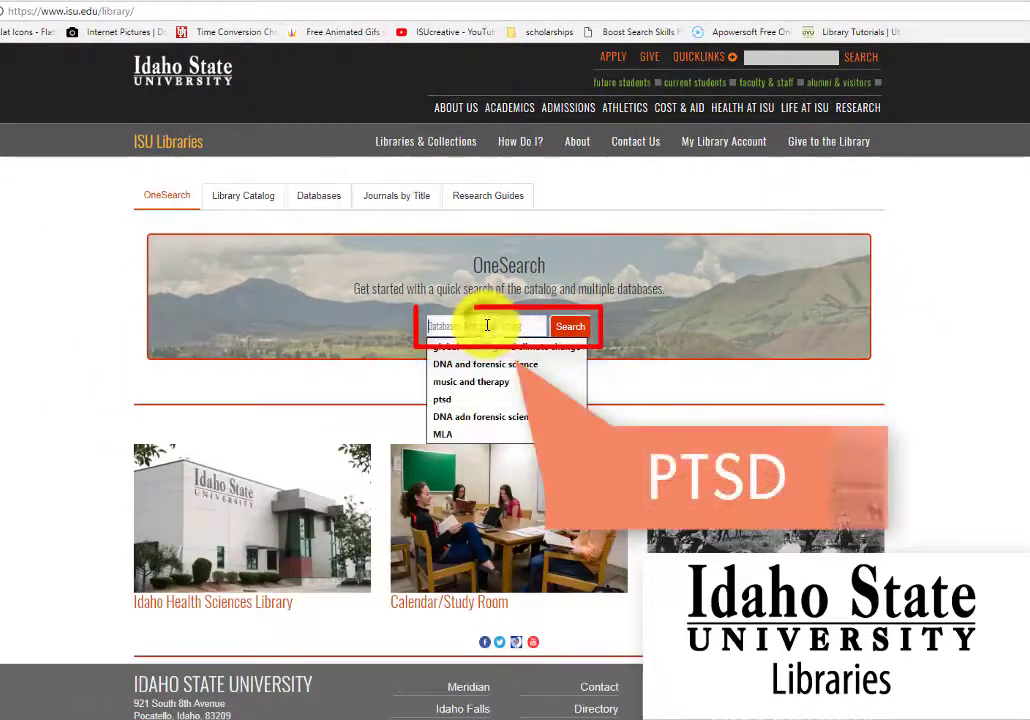
pyautogui.write('p')
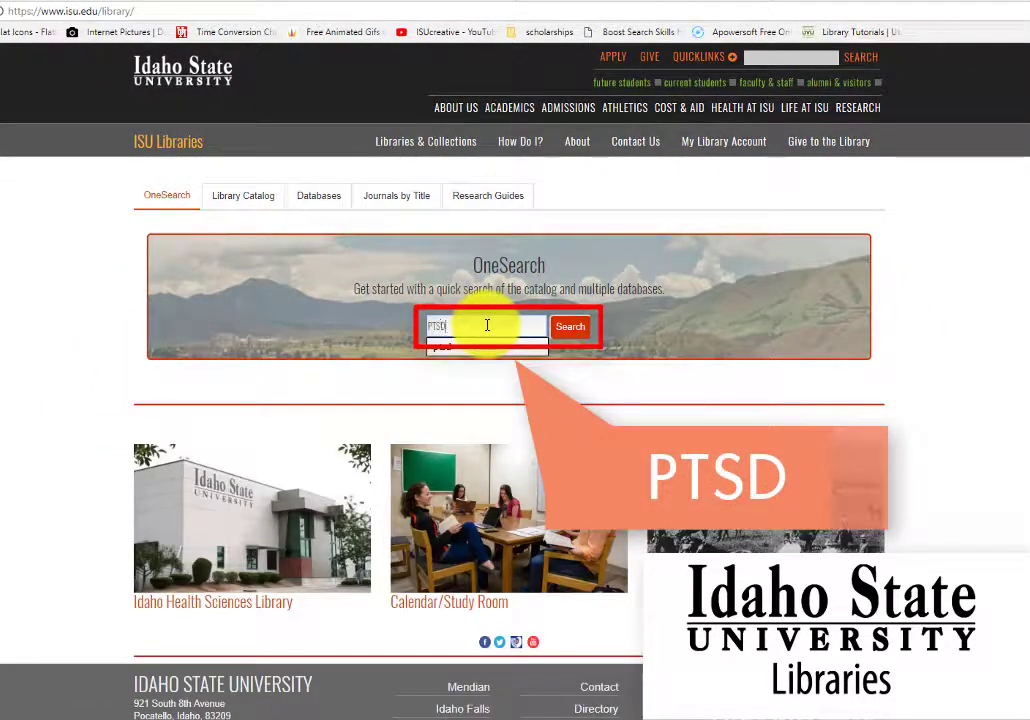
pyautogui.press('Return')
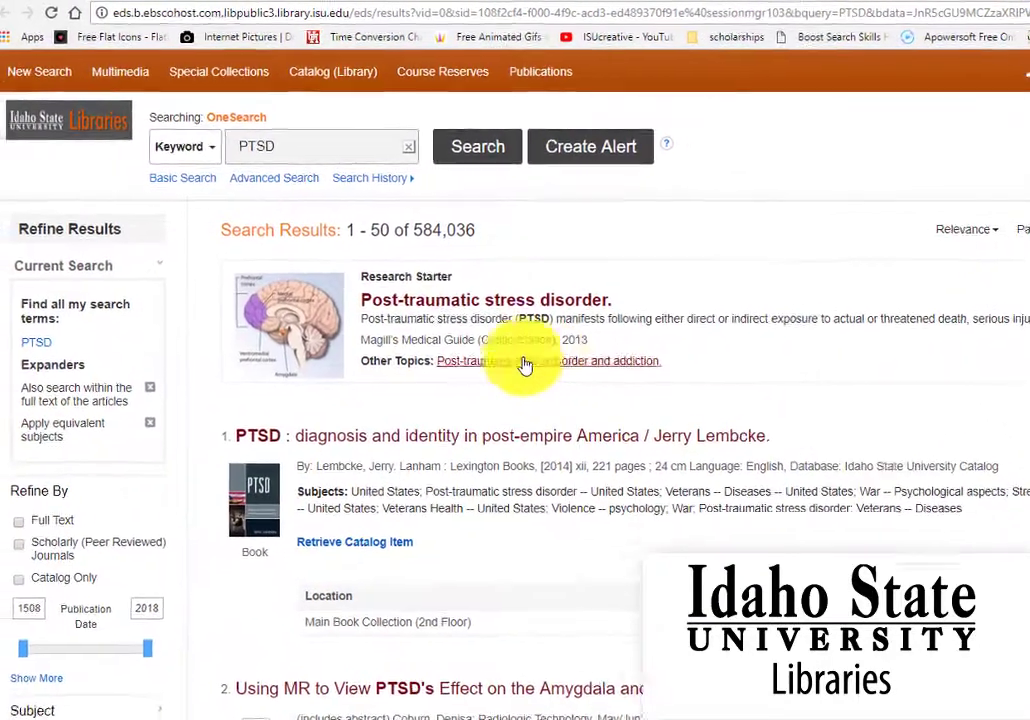
# Step: Run an advanced search for PTSD AND group therapy, giving 144,296 results
pyautogui.click(294, 182)
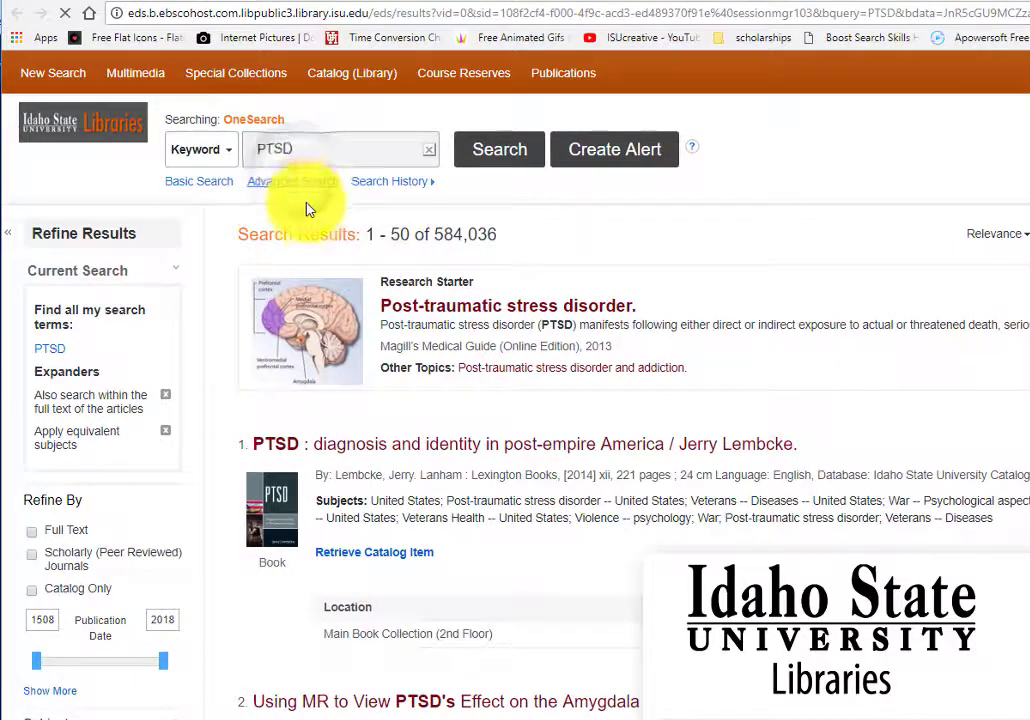
pyautogui.click(327, 191)
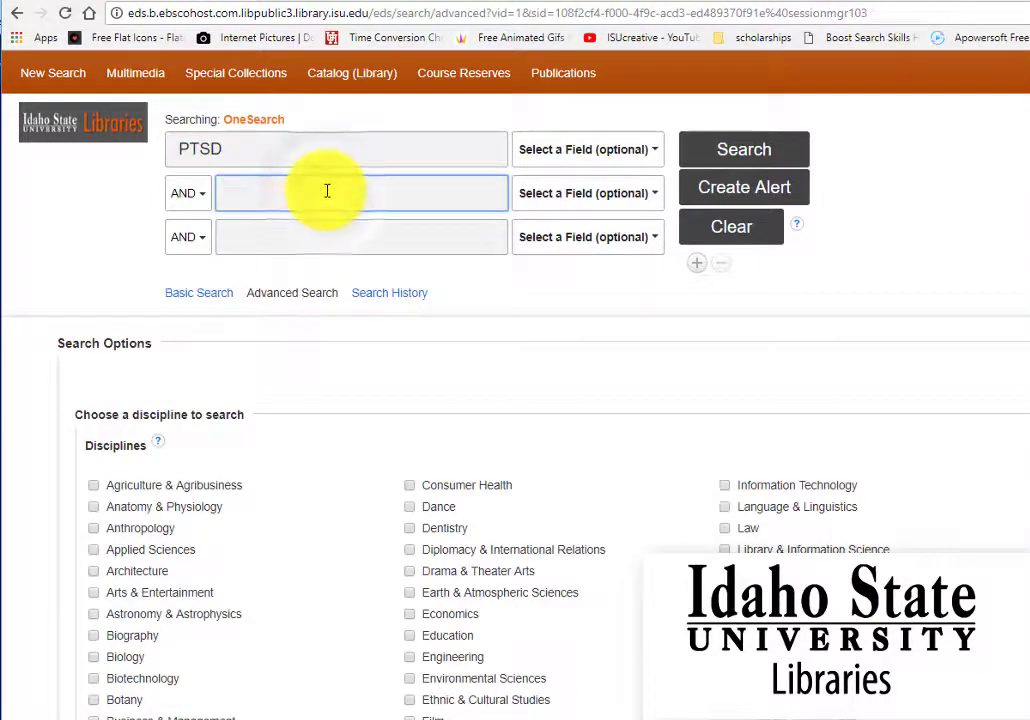
pyautogui.write('group t')
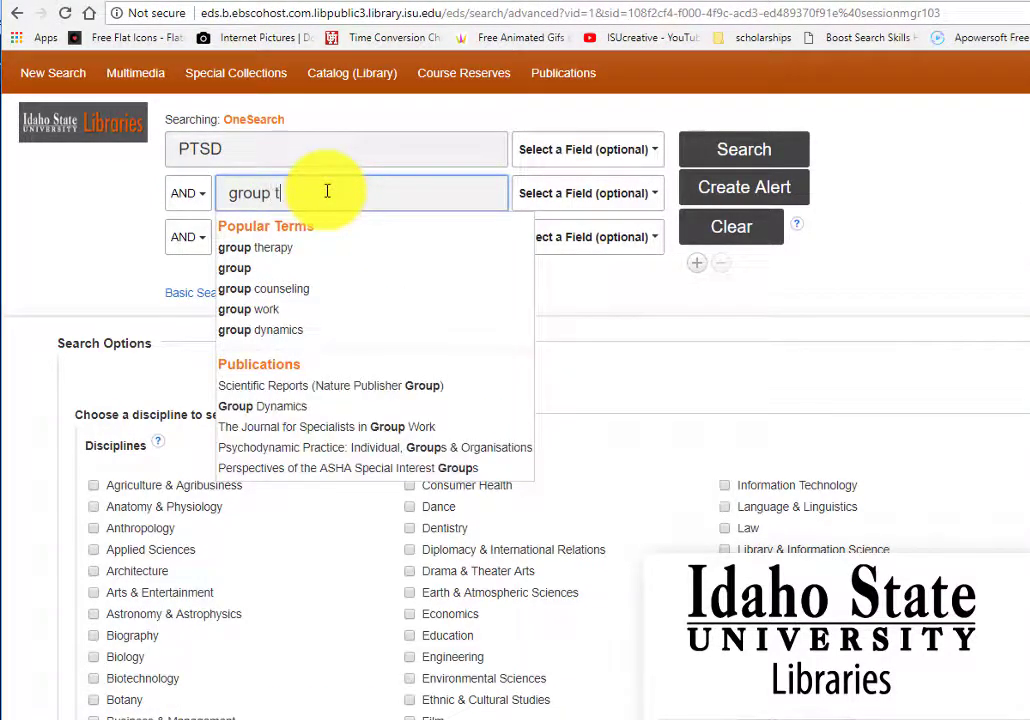
pyautogui.write('herapy')
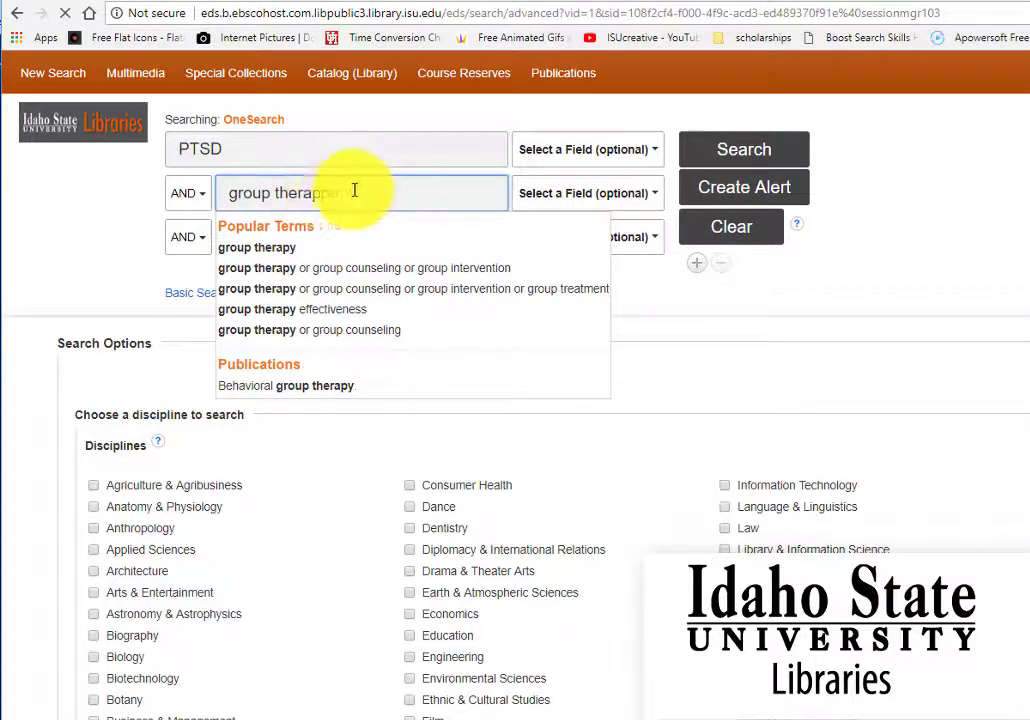
pyautogui.click(705, 162)
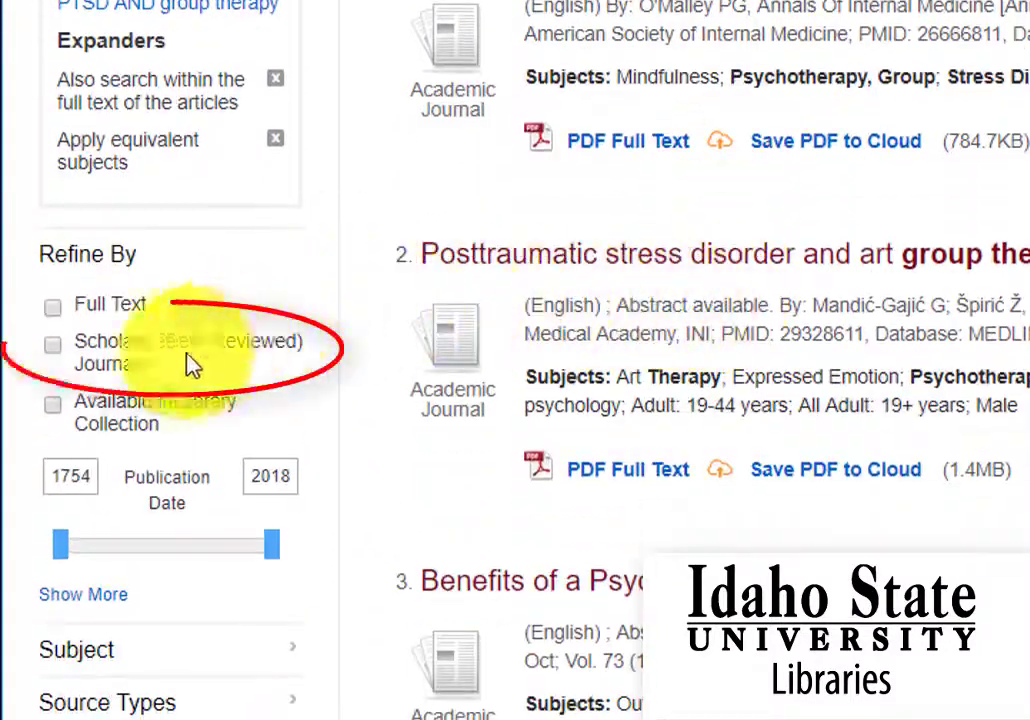
# Step: Apply the Scholarly (Peer Reviewed) Journals limiter and browse the 91,584 journal results
pyautogui.click(53, 343)
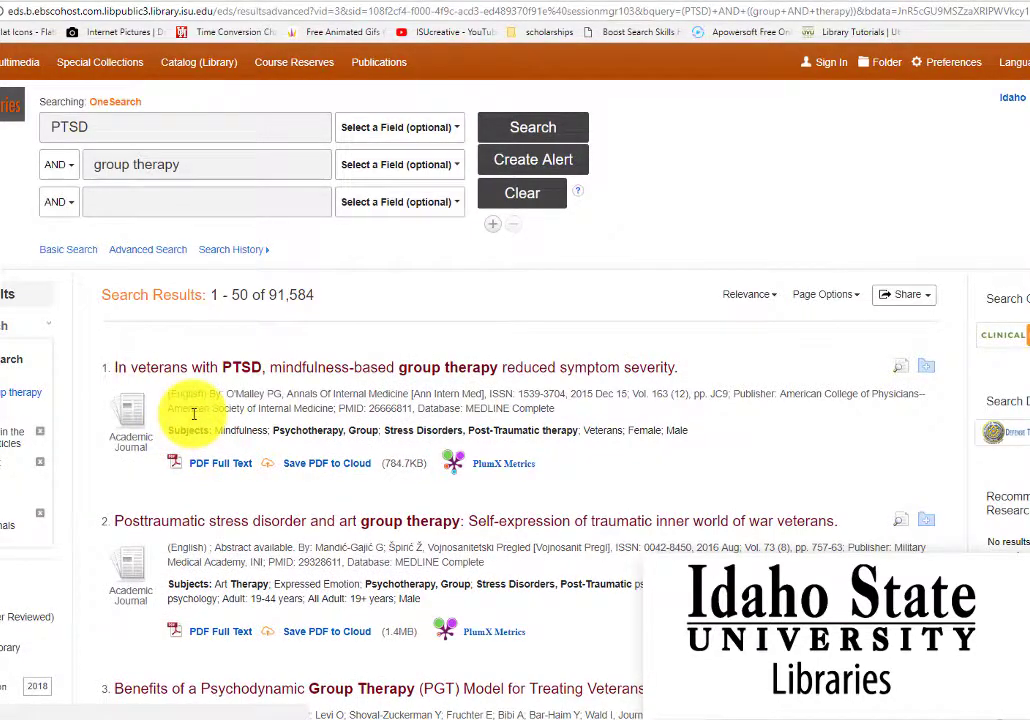
pyautogui.scroll(-1, 194, 413)
pyautogui.scroll(-1, 194, 420)
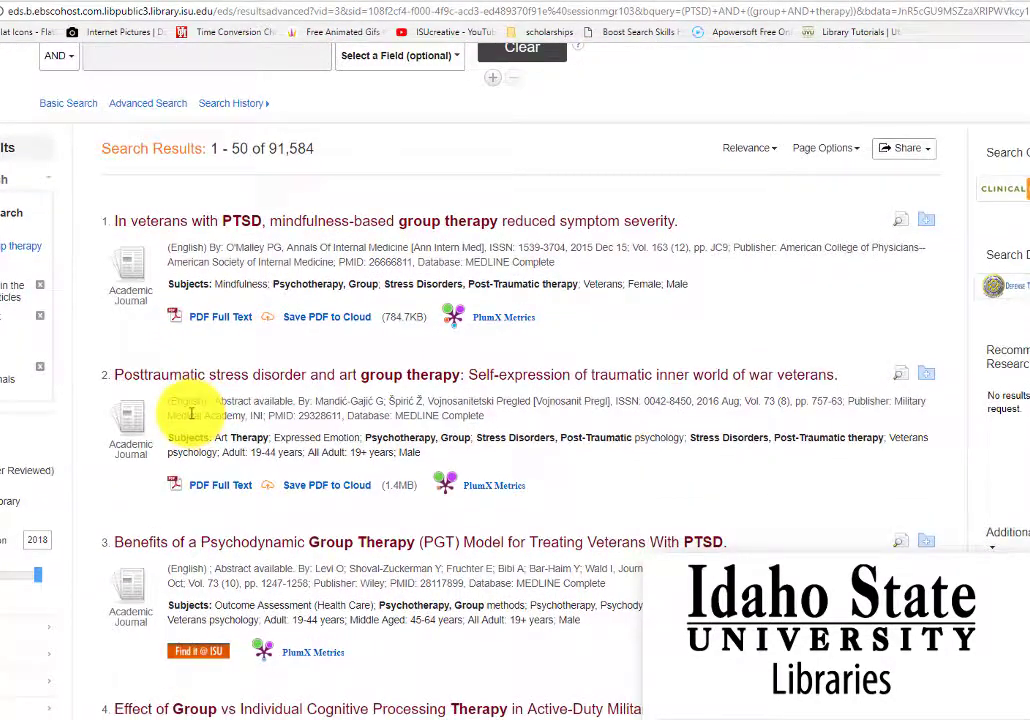
pyautogui.scroll(-1, 187, 411)
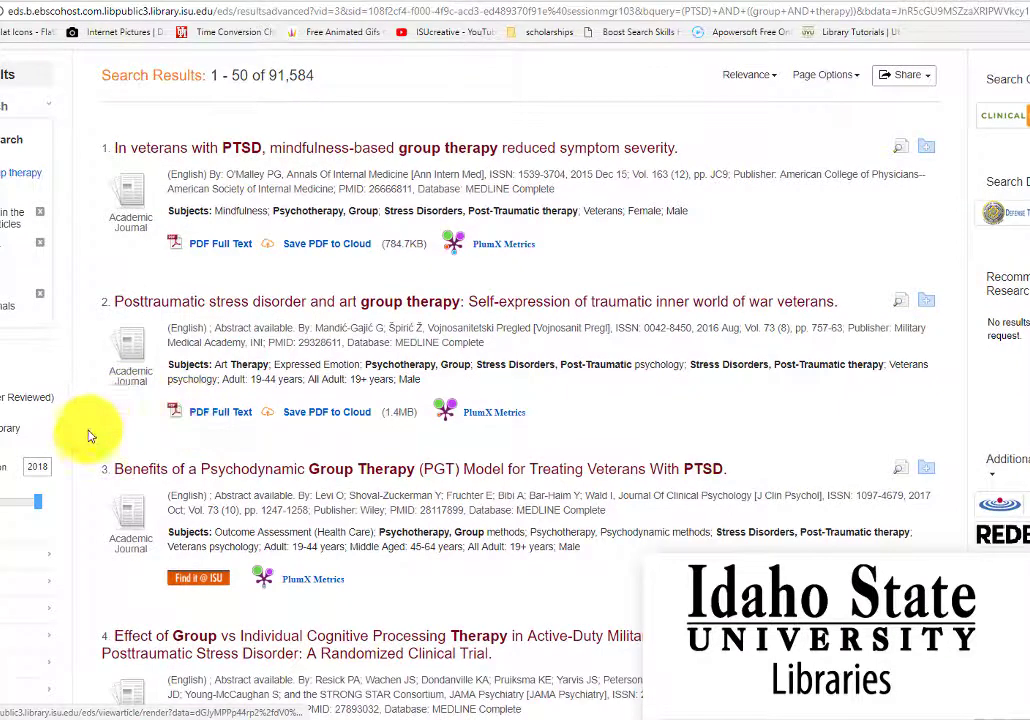
pyautogui.scroll(-1, 113, 440)
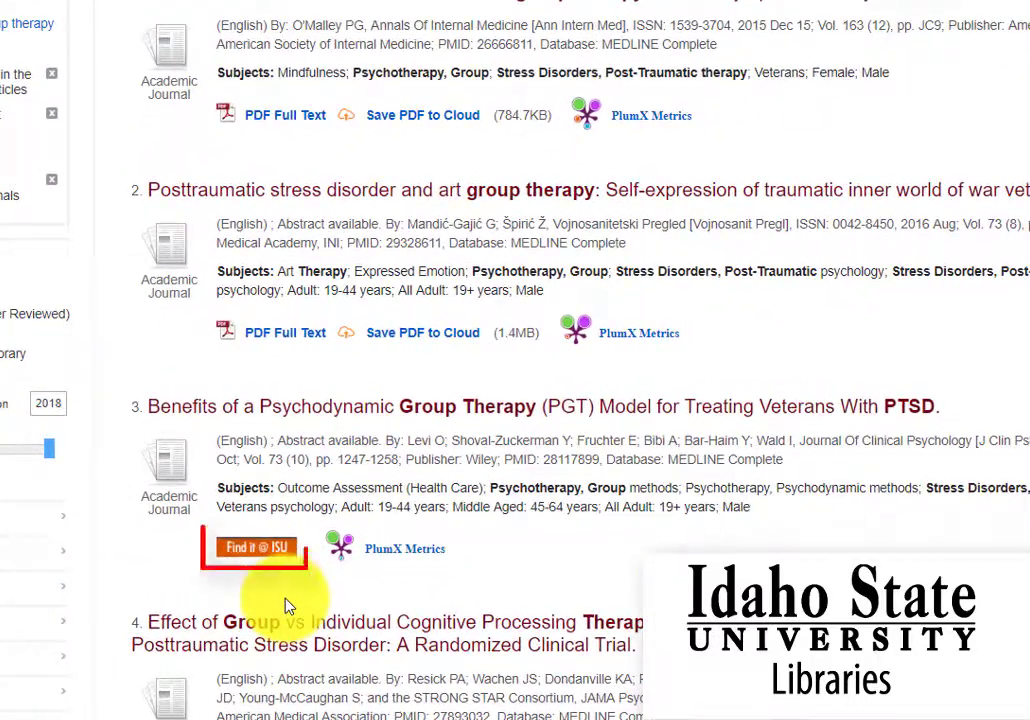
# Step: Use Find it @ ISU on result 3 to reach the Volume 74, Issue 6 contents
pyautogui.click(260, 550)
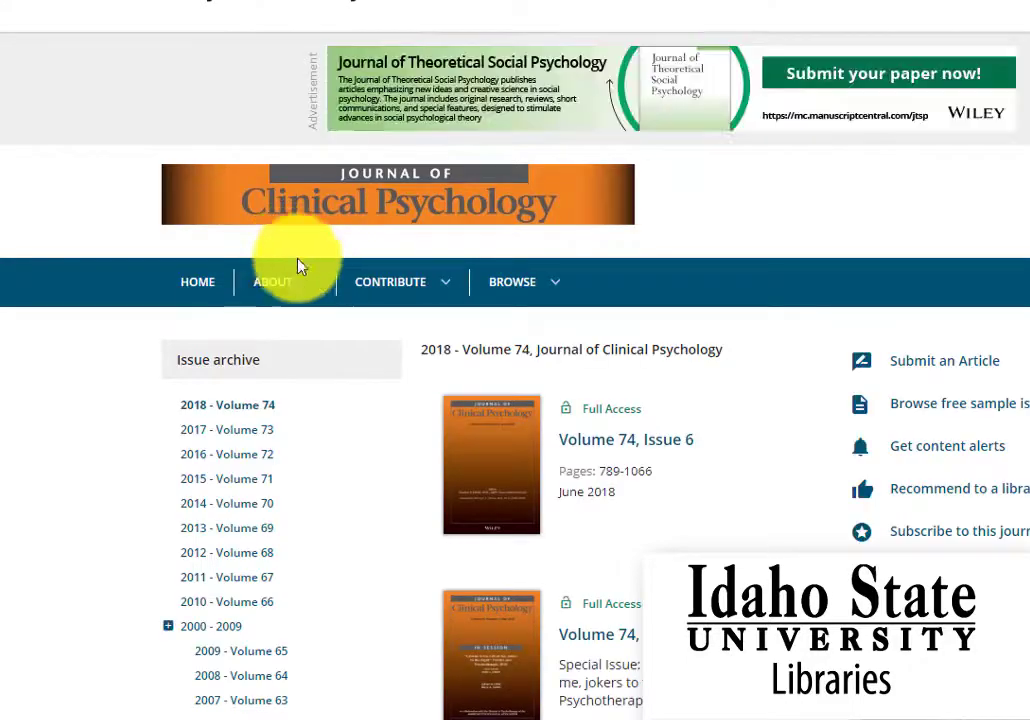
pyautogui.scroll(-3, 483, 437)
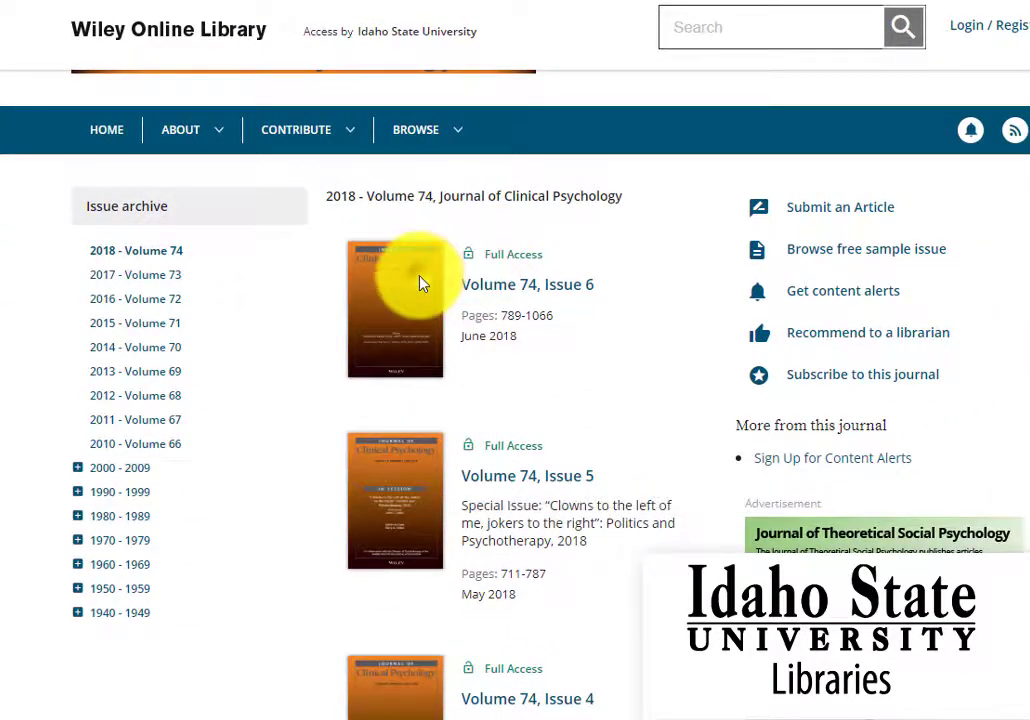
pyautogui.click(419, 282)
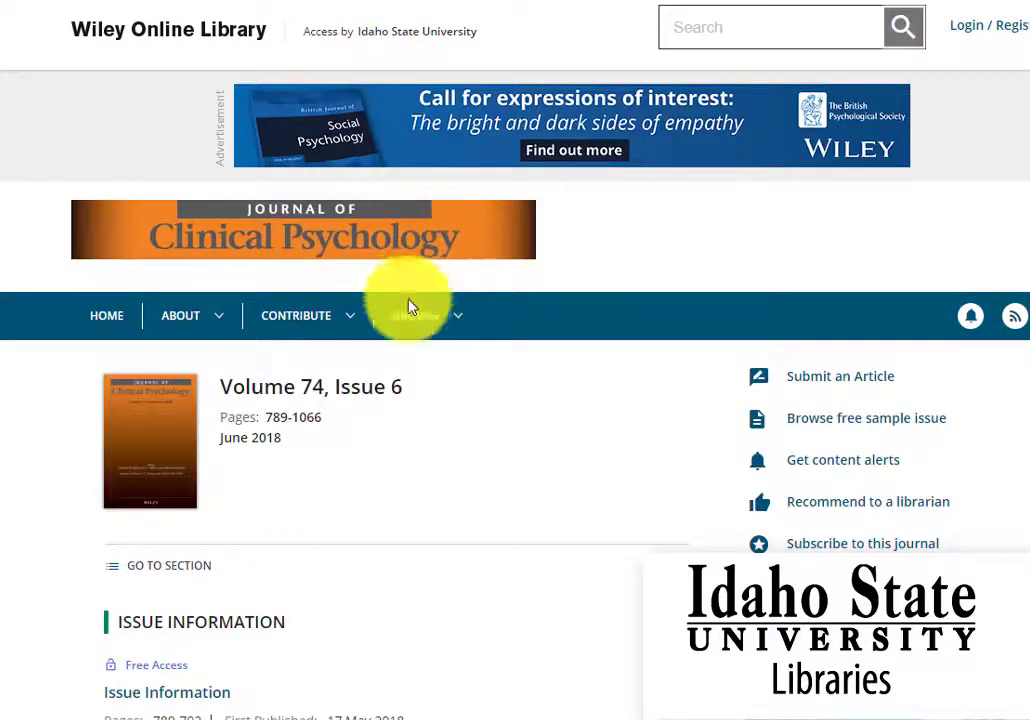
pyautogui.scroll(-4, 355, 443)
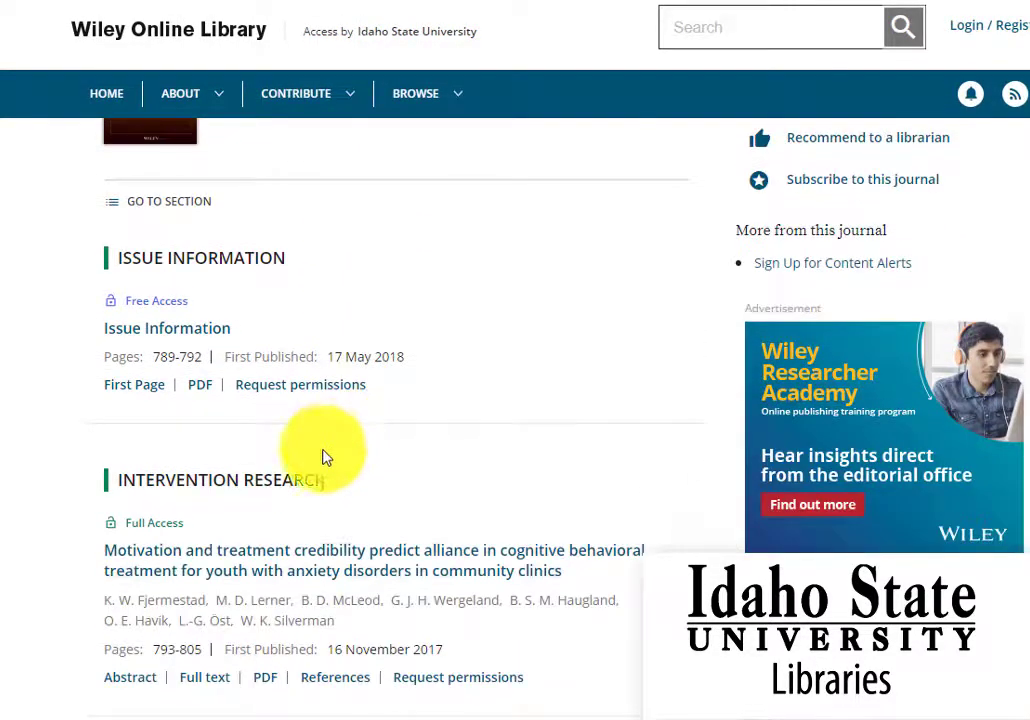
pyautogui.scroll(-2, 288, 525)
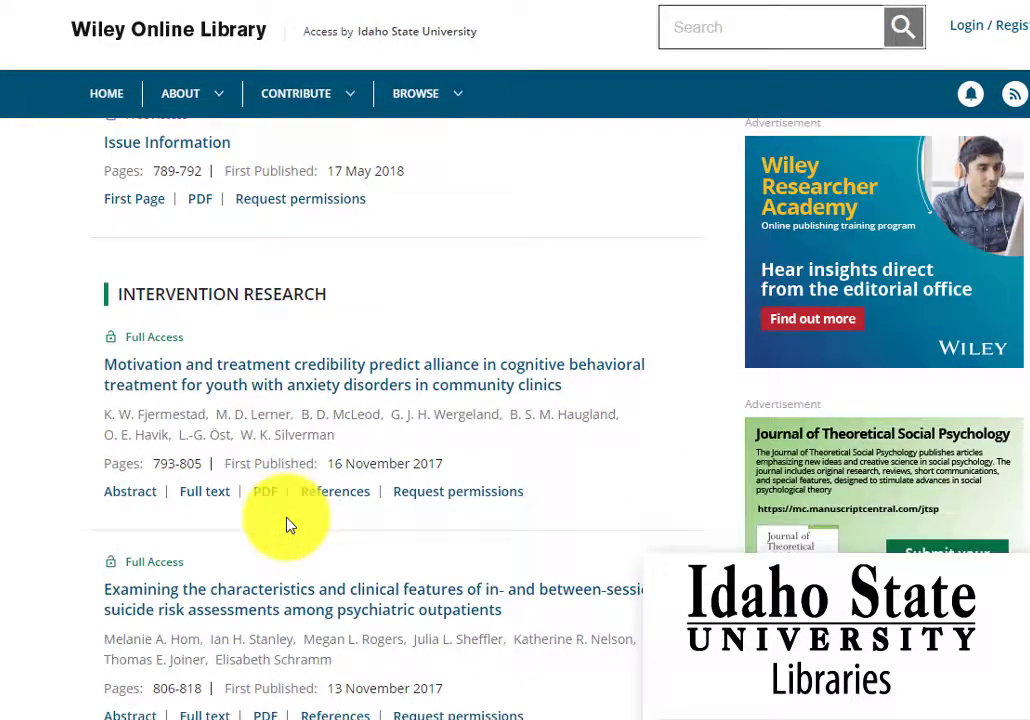
# Step: Open the motivation and treatment credibility article's full text and read through the abstract
pyautogui.click(222, 497)
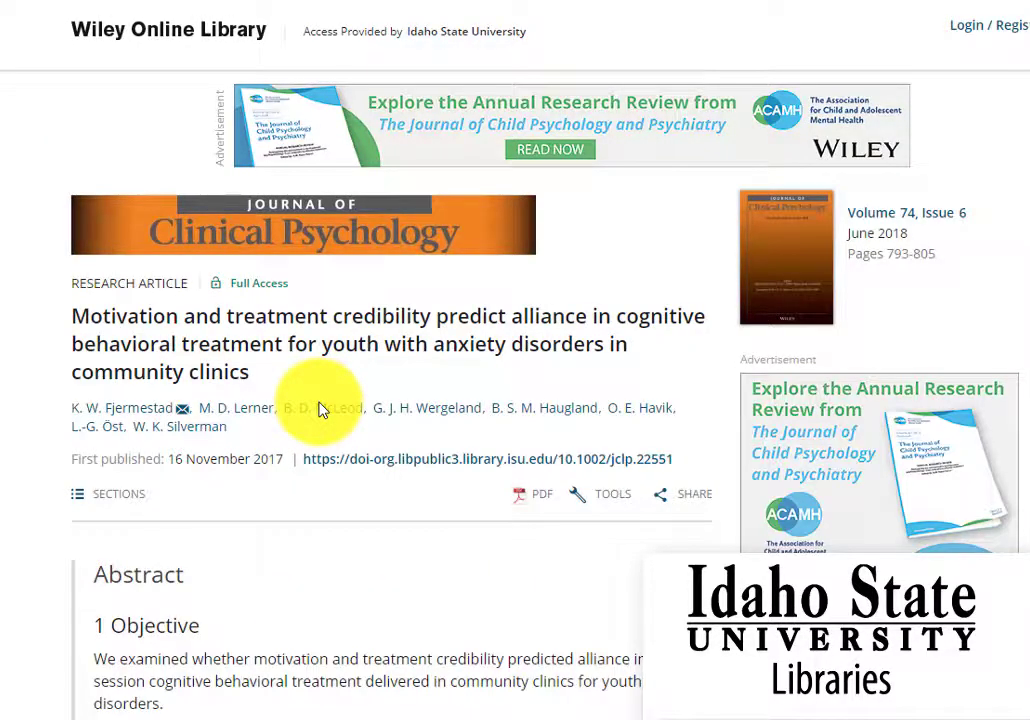
pyautogui.scroll(-1, 320, 410)
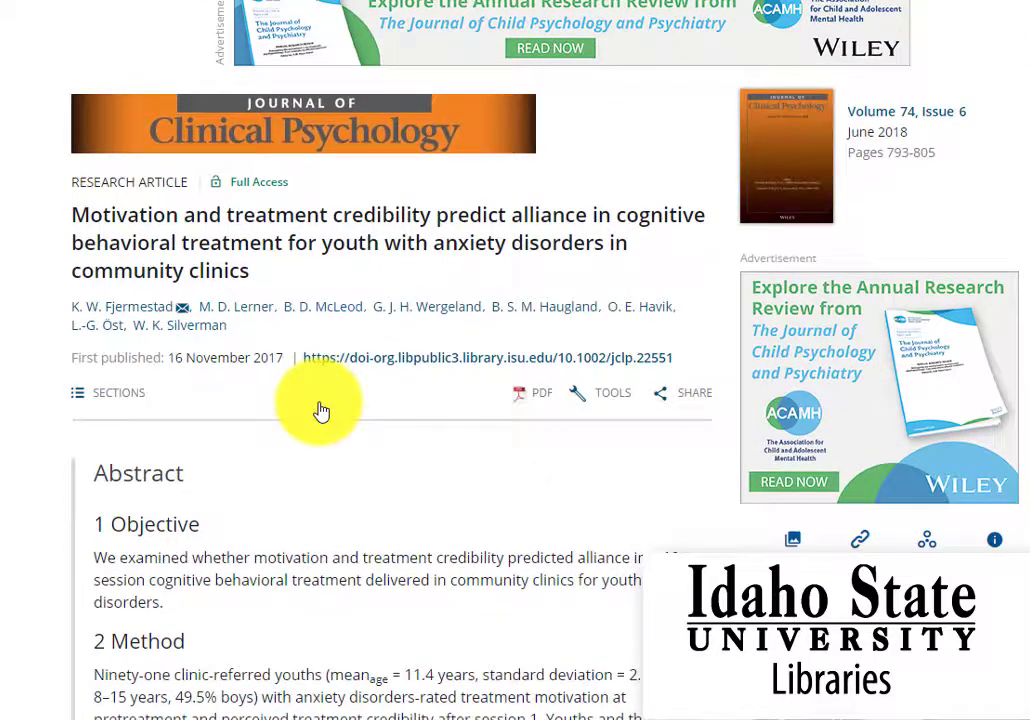
pyautogui.scroll(-2, 320, 410)
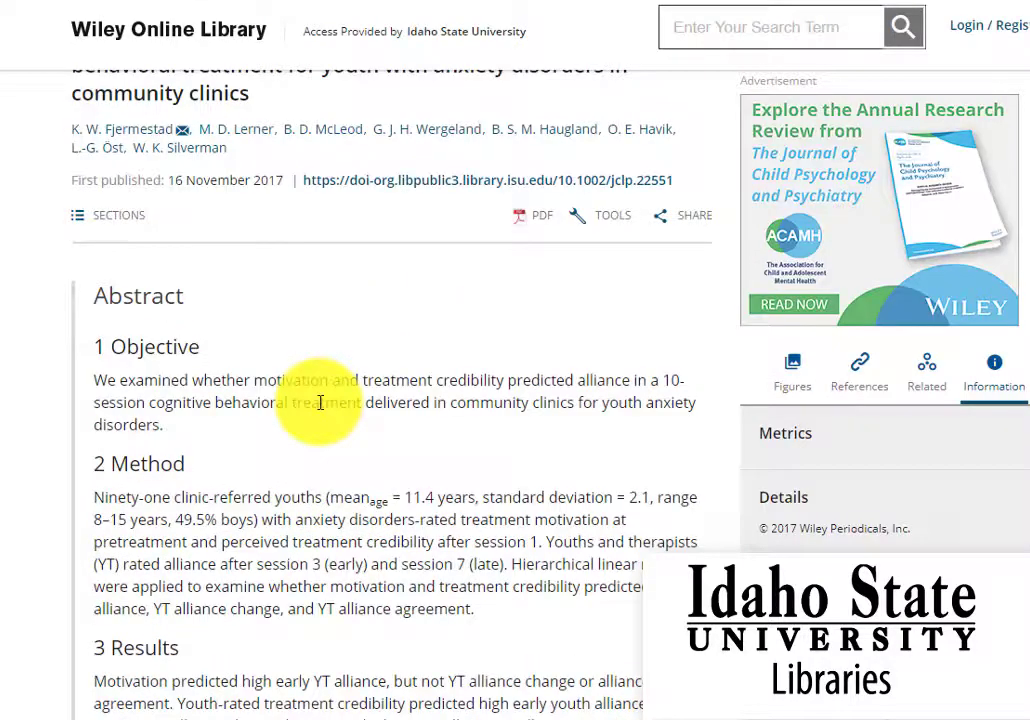
pyautogui.scroll(-1, 320, 402)
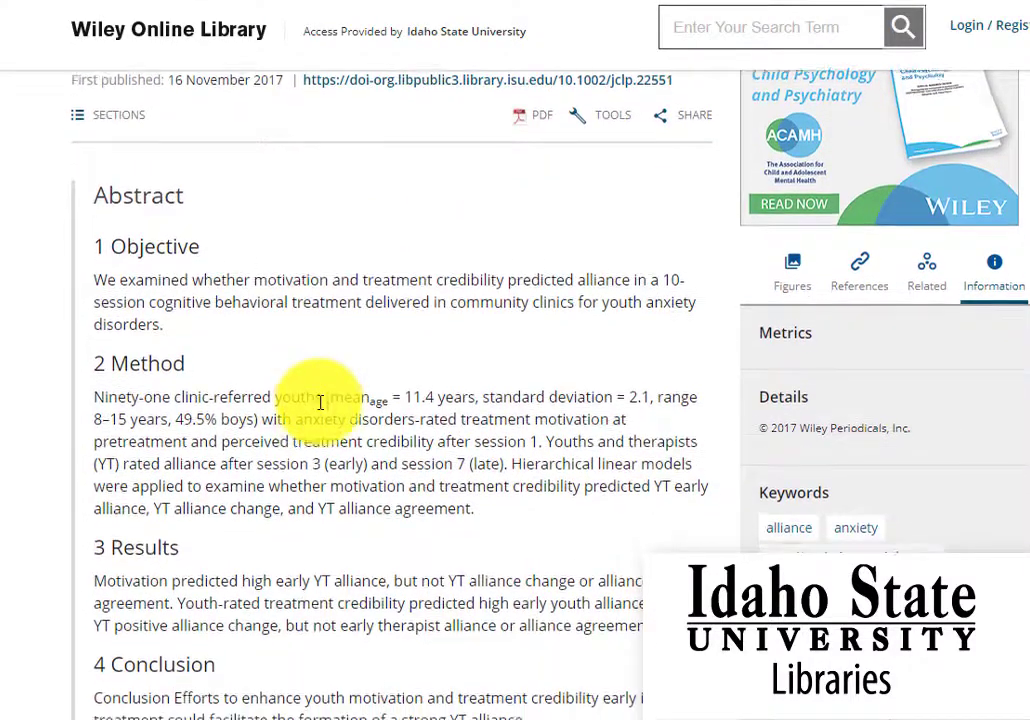
pyautogui.scroll(-1, 320, 402)
pyautogui.scroll(-1, 320, 402)
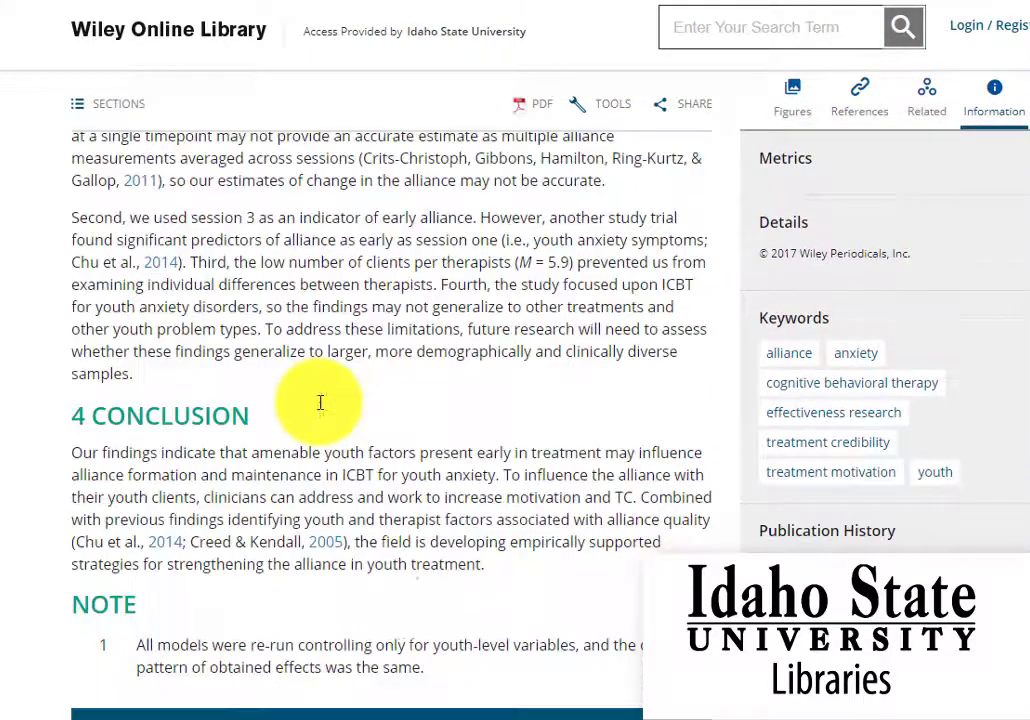
pyautogui.scroll(-1, 320, 410)
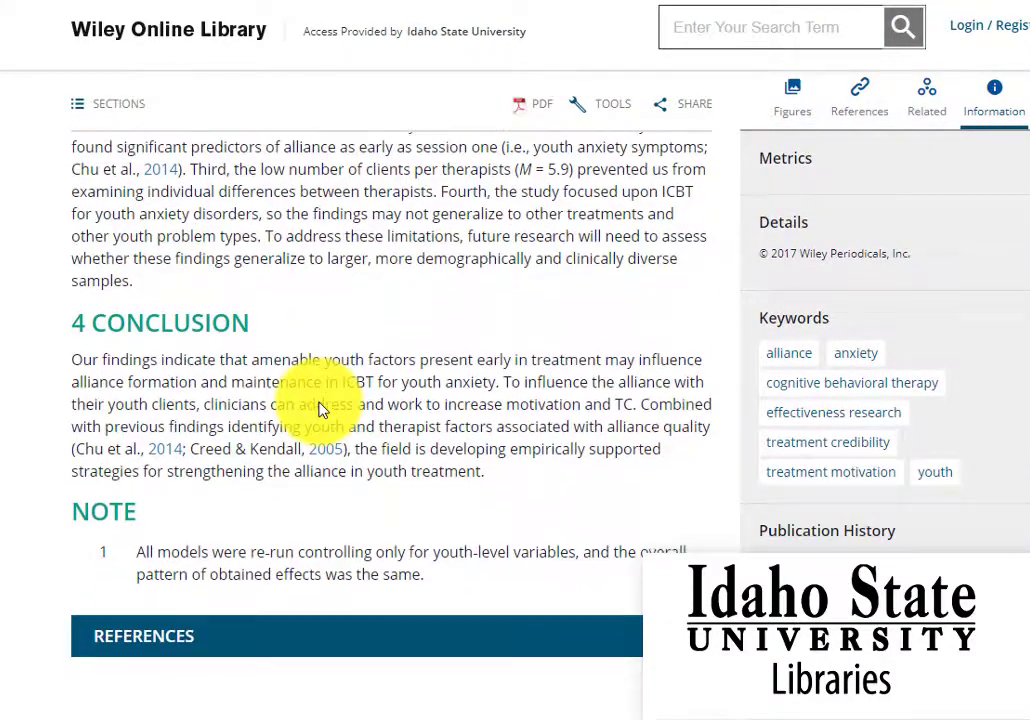
# Step: Expand the article's REFERENCES section and look through the cited works
pyautogui.click(393, 636)
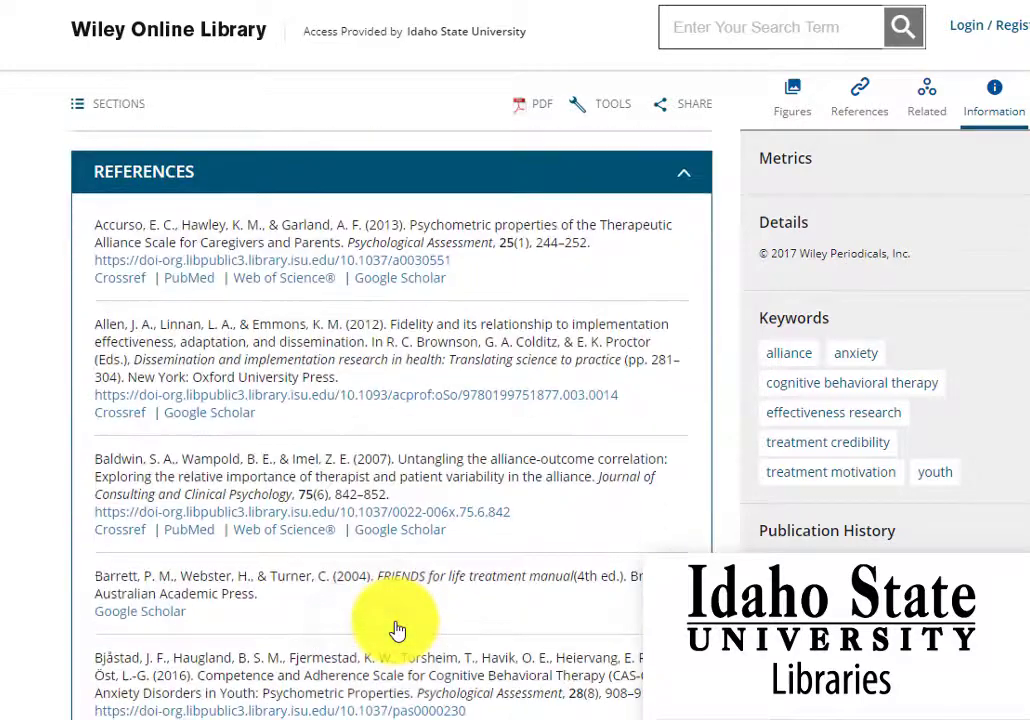
pyautogui.scroll(-1, 402, 605)
pyautogui.scroll(1, 402, 598)
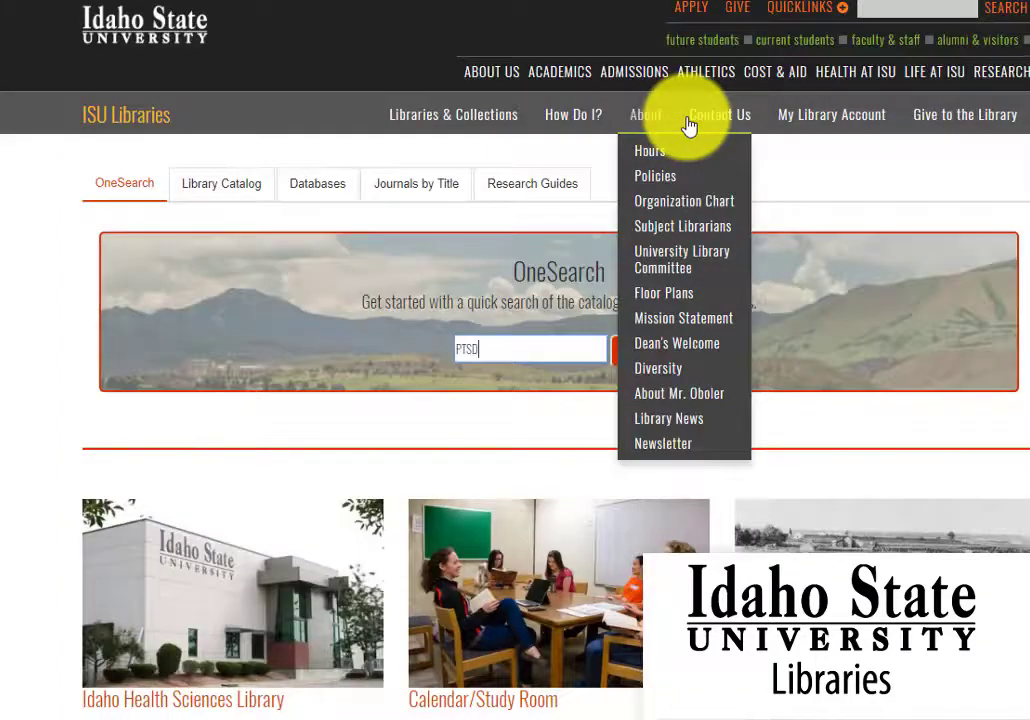
# Step: View the Ask a Librarian page, then open the interlibrary loan ILL Request Form
pyautogui.moveTo(731, 125)
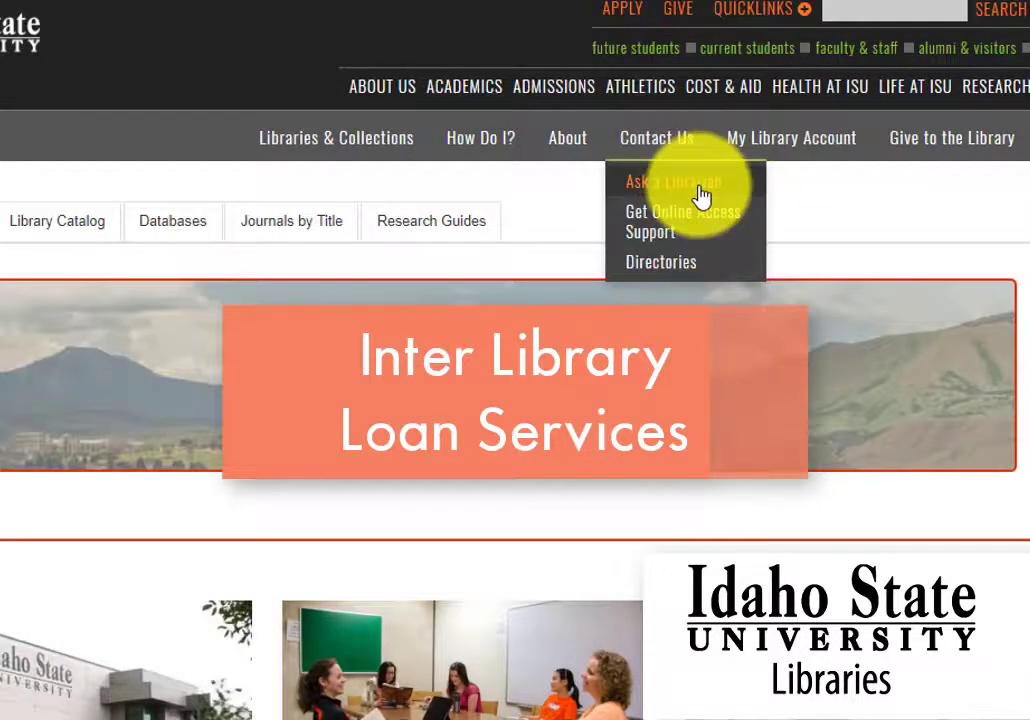
pyautogui.click(702, 193)
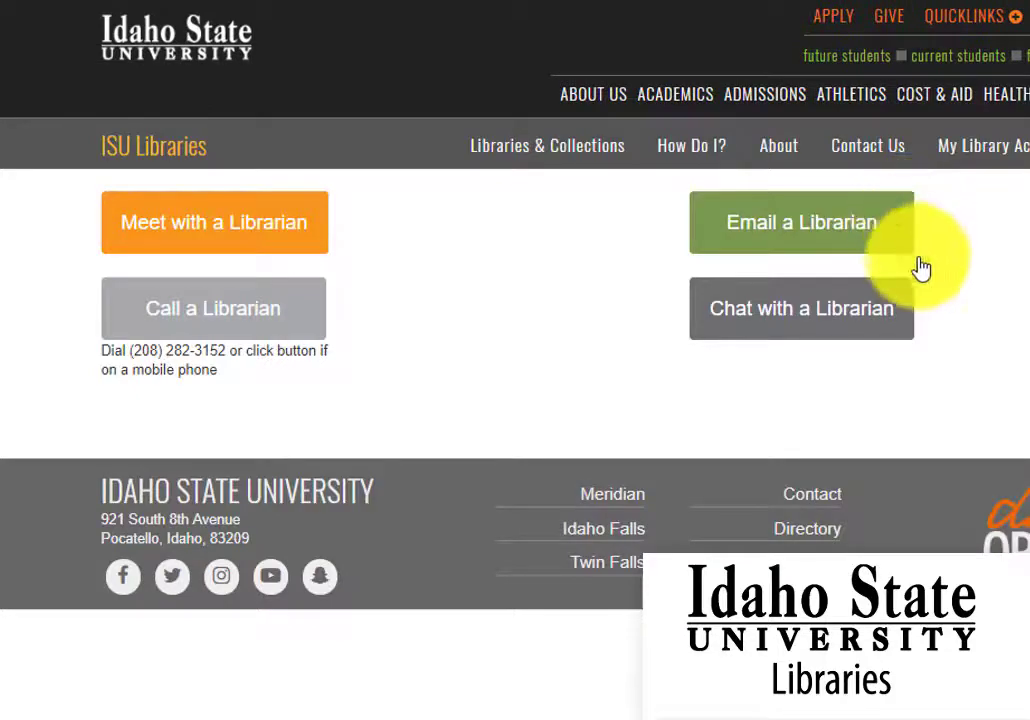
pyautogui.moveTo(691, 145)
pyautogui.click(531, 248)
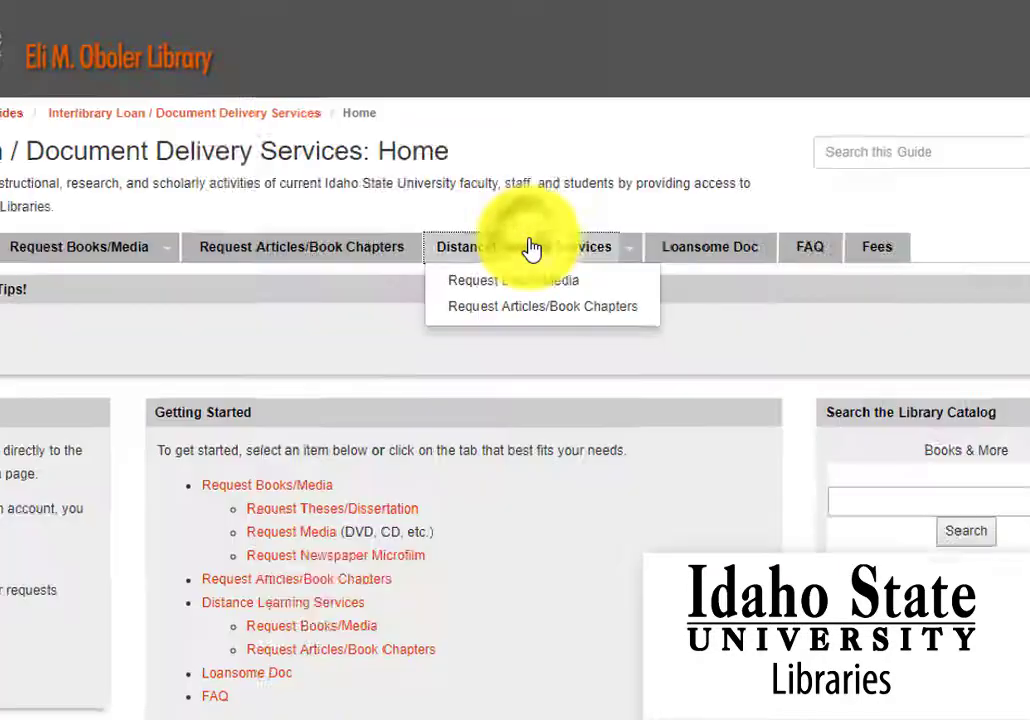
pyautogui.scroll(-1, 494, 432)
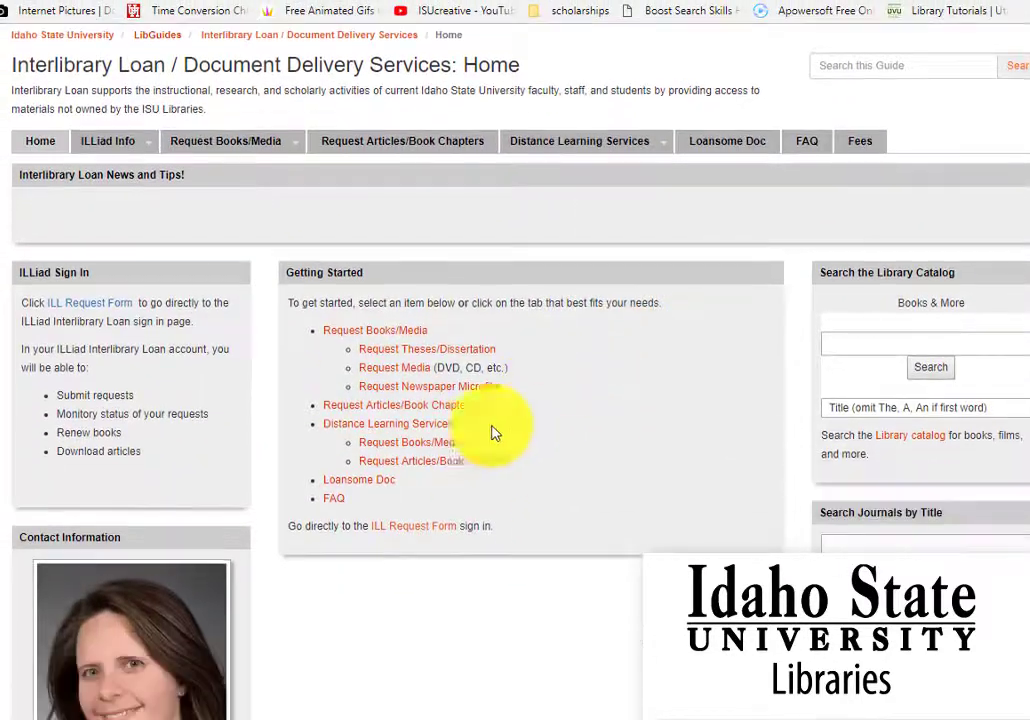
pyautogui.click(125, 306)
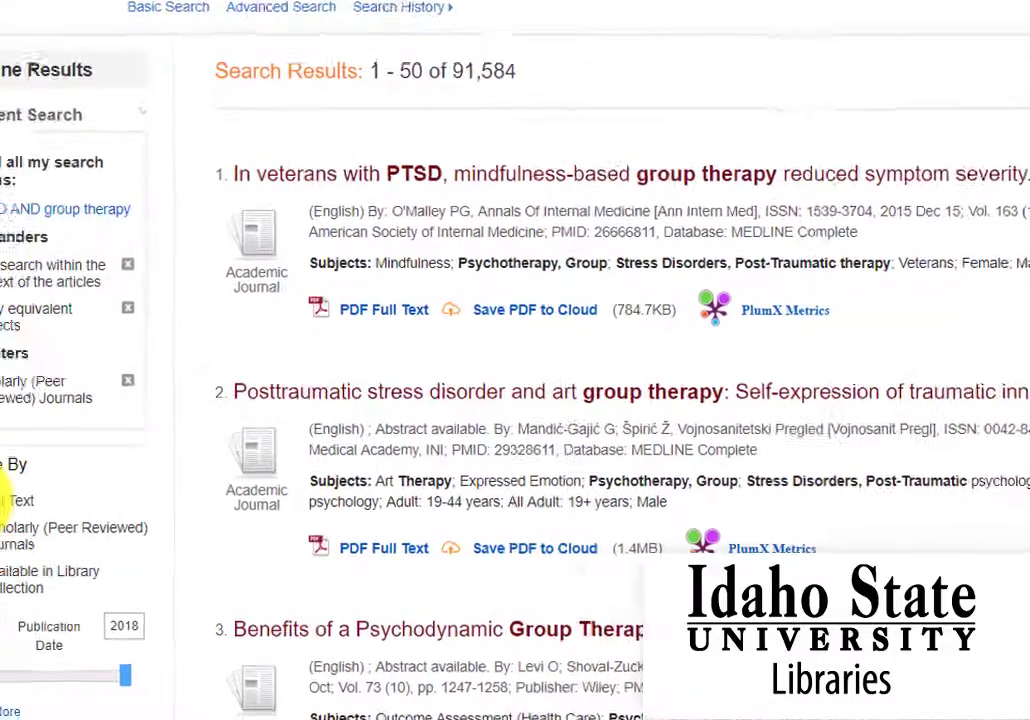
# Step: Limit to scholarly journals with subjects group psychotherapy and post-traumatic stress disorder, leaving 199 results
pyautogui.click(8, 505)
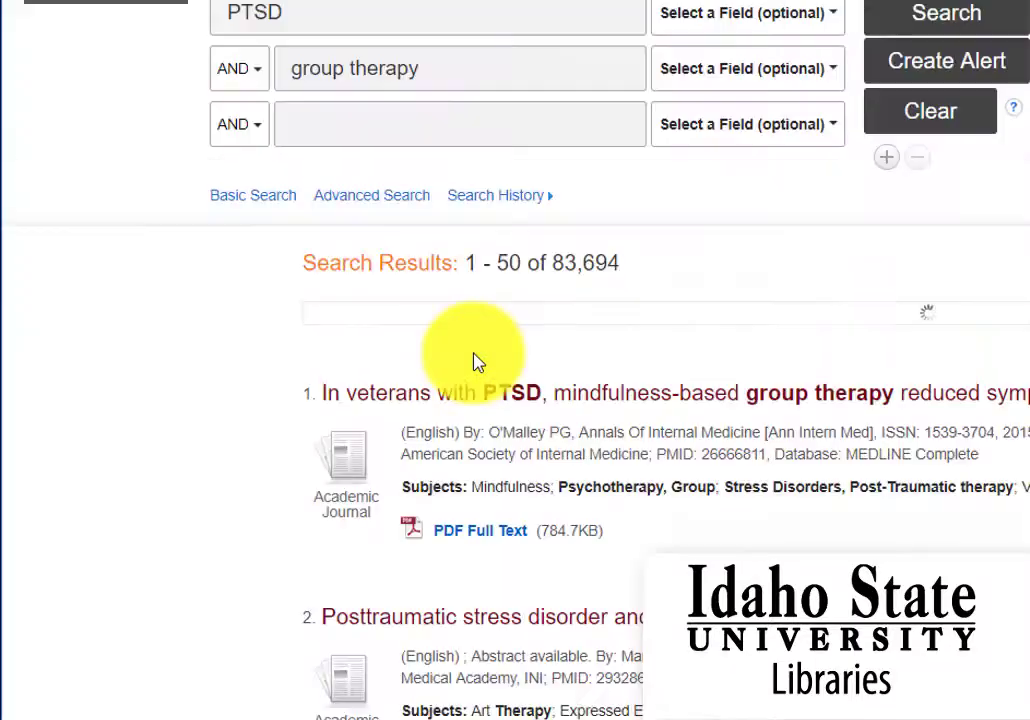
pyautogui.scroll(-5, 65, 520)
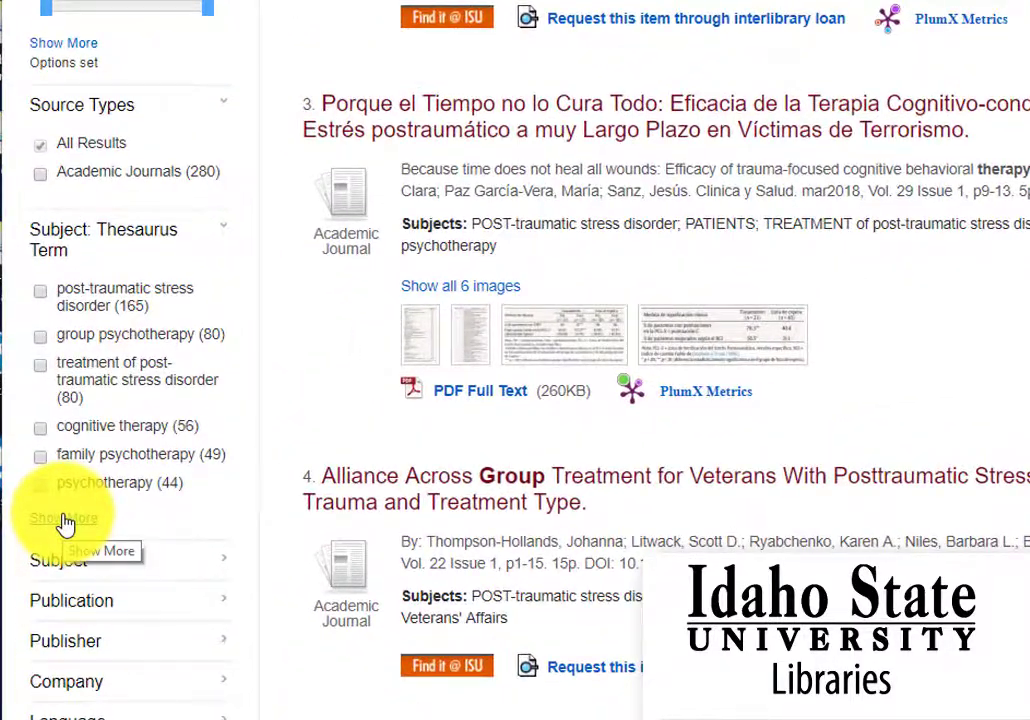
pyautogui.click(63, 520)
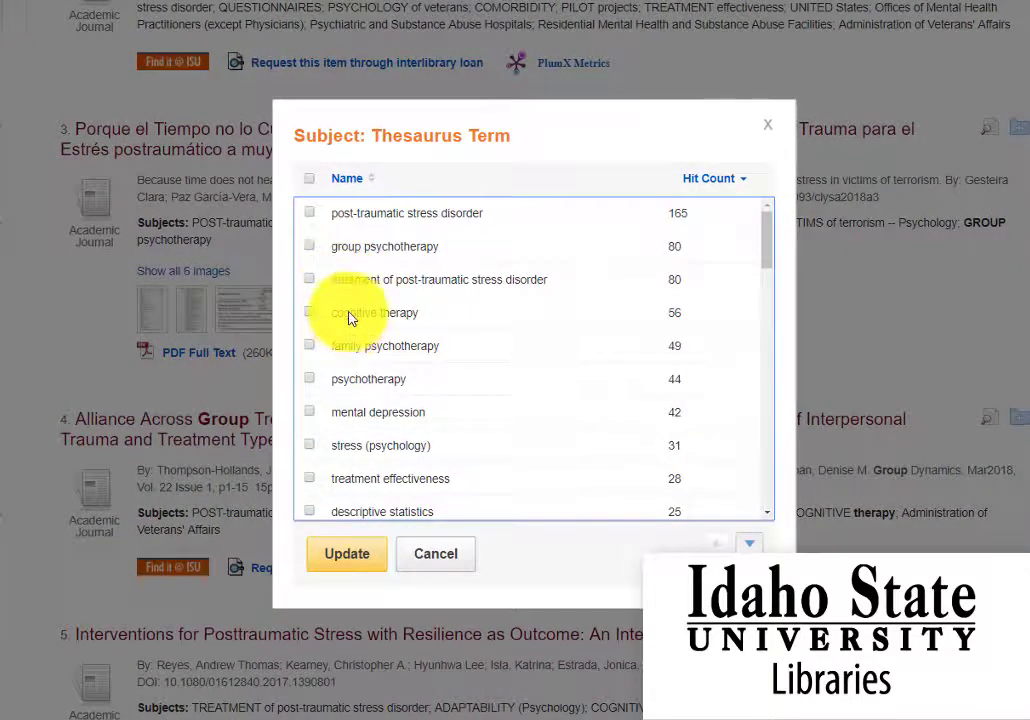
pyautogui.click(309, 247)
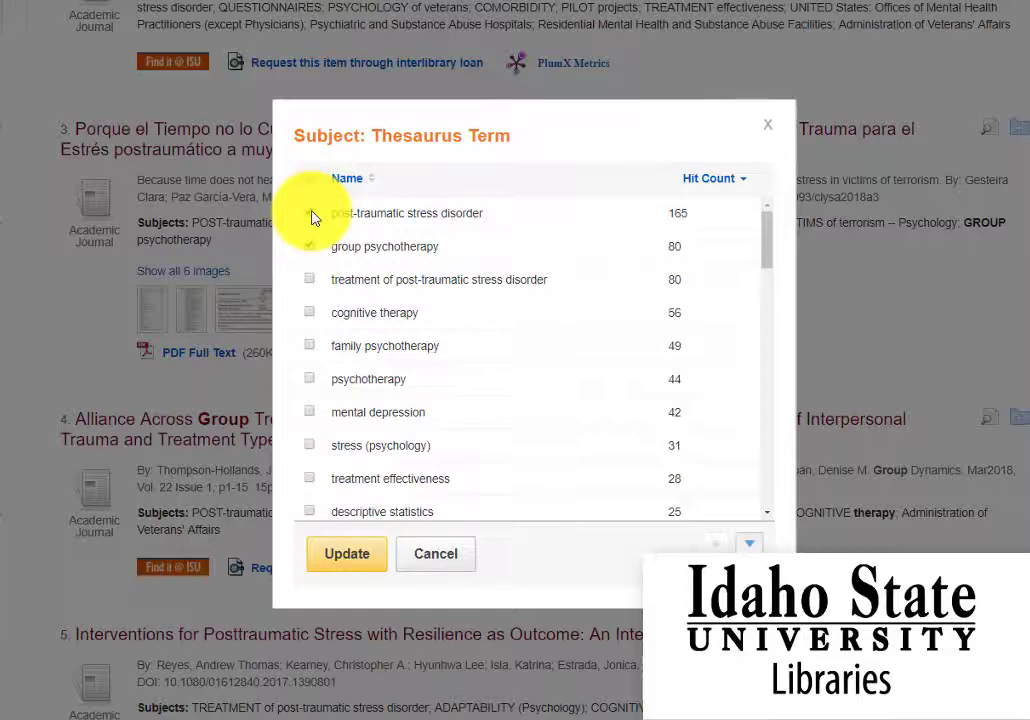
pyautogui.click(309, 214)
pyautogui.click(347, 554)
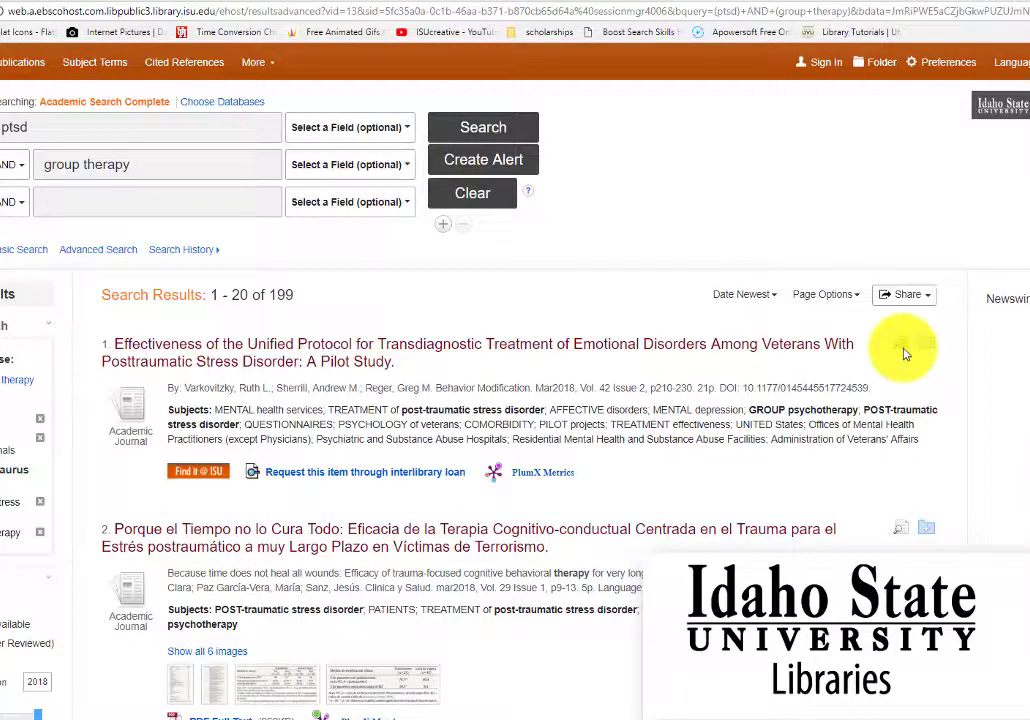
# Step: Add the first two veterans' group therapy results to the folder
pyautogui.moveTo(903, 350)
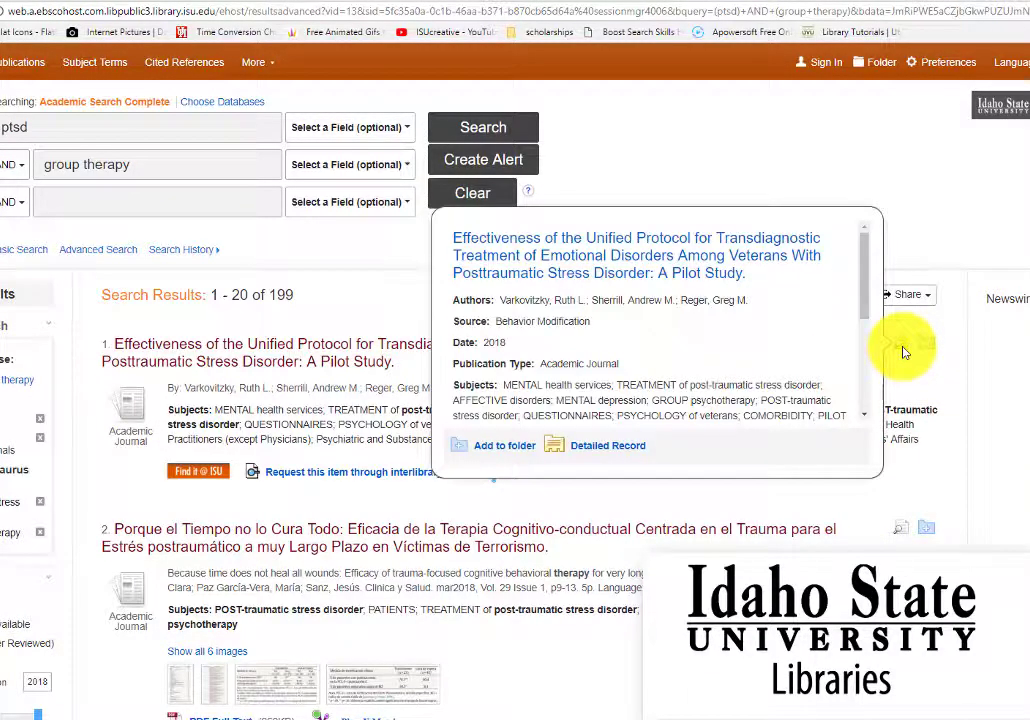
pyautogui.scroll(-3, 828, 349)
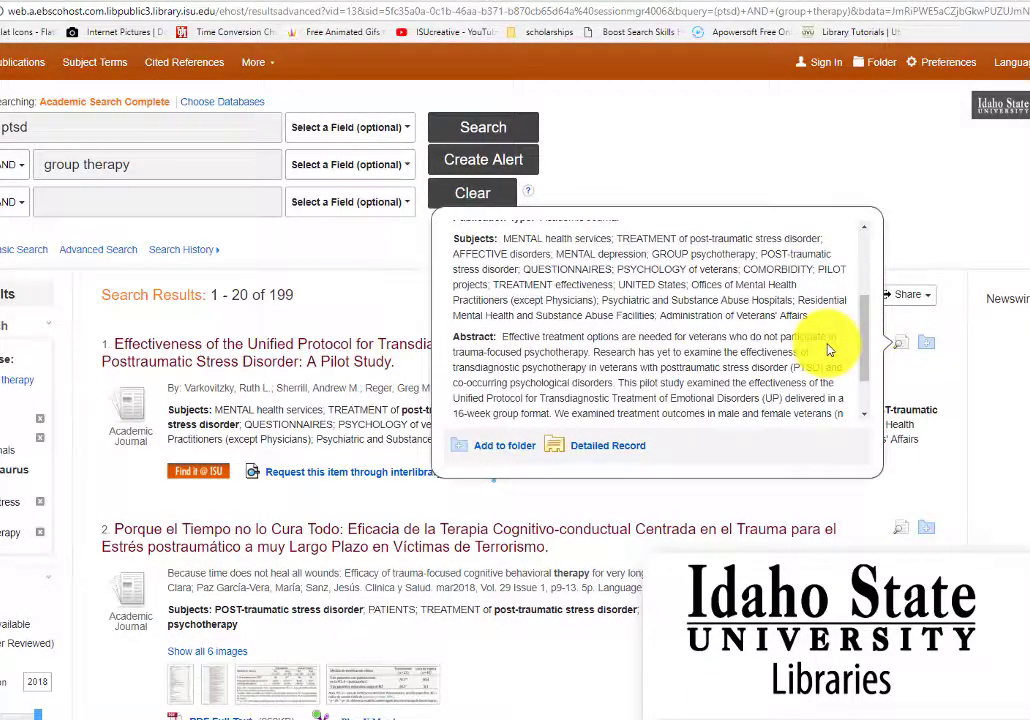
pyautogui.scroll(-2, 828, 349)
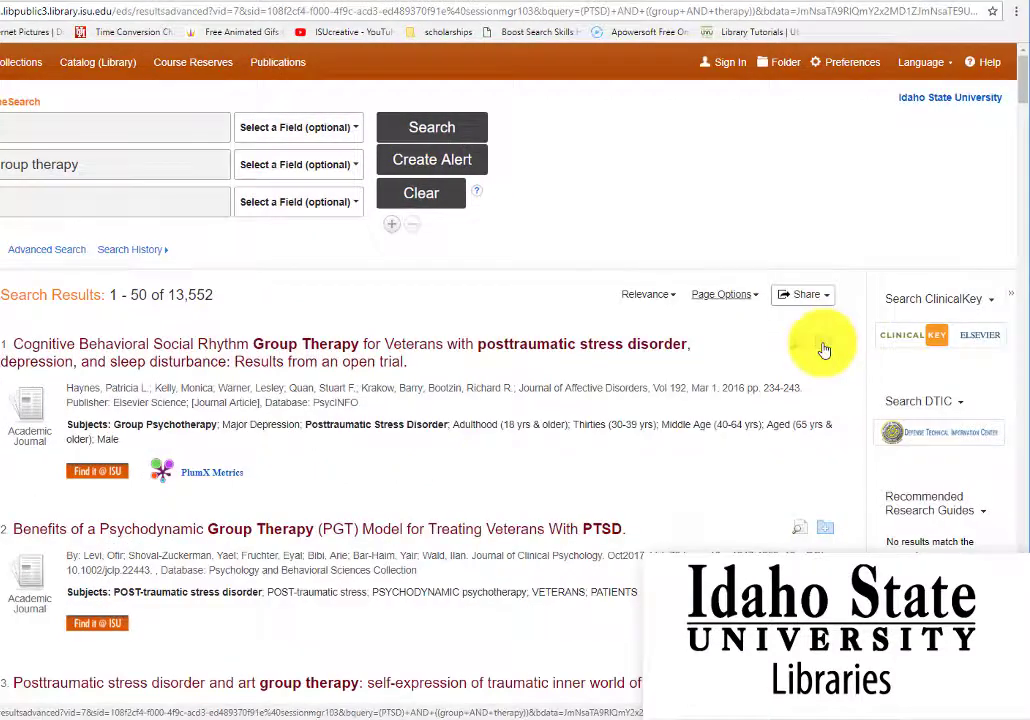
pyautogui.click(824, 347)
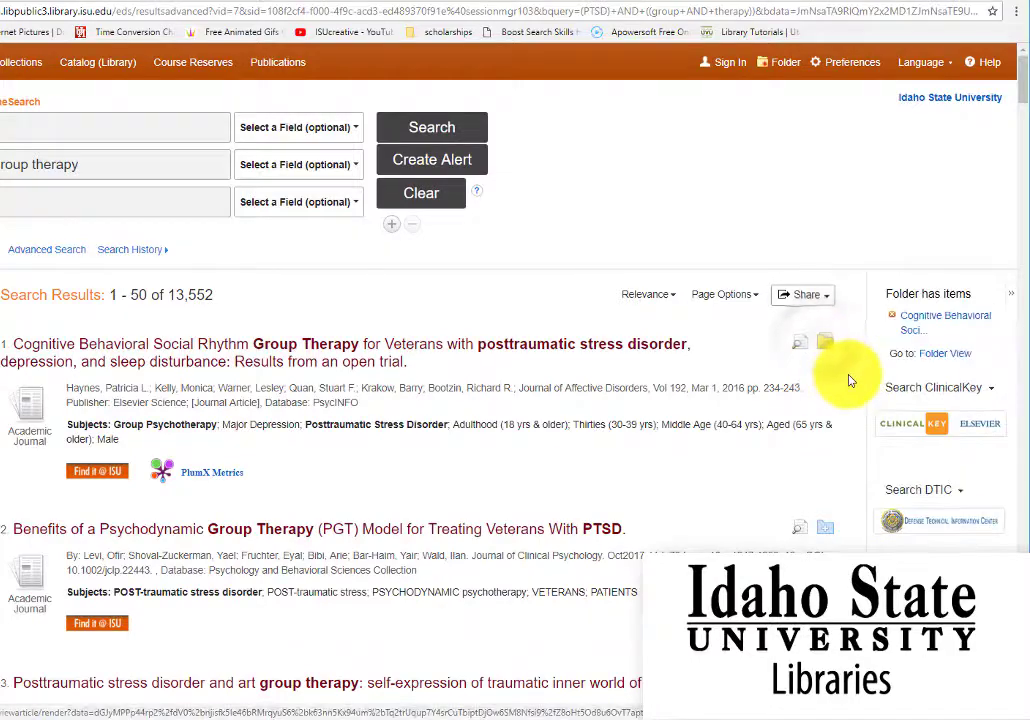
pyautogui.click(830, 536)
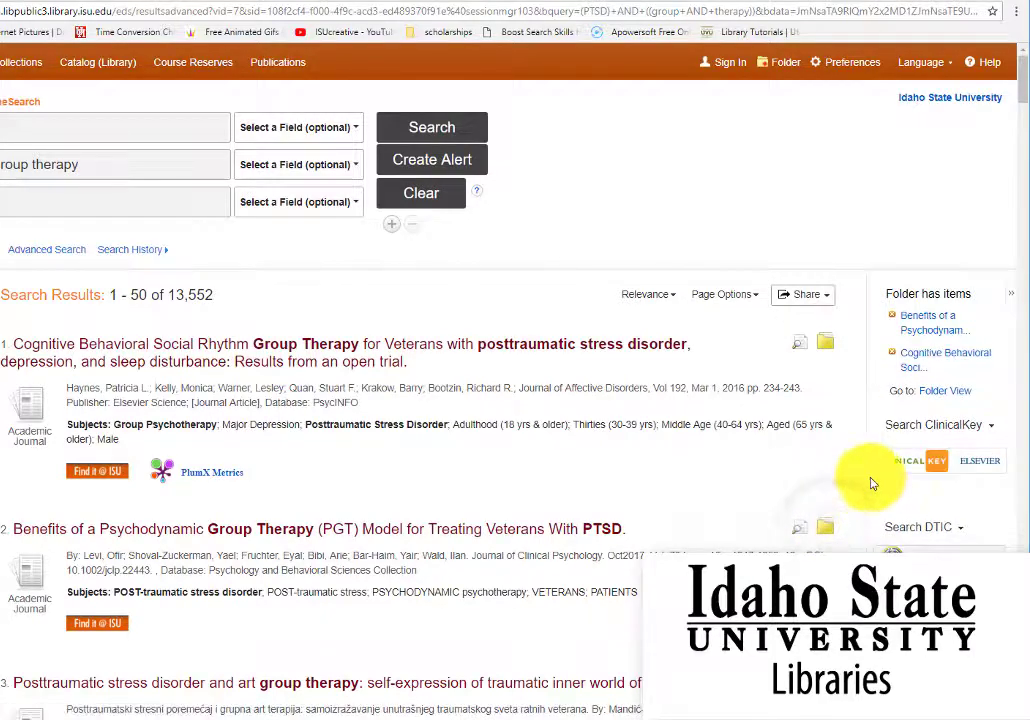
# Step: Go to the folder view and open the social rhythm article's detailed record
pyautogui.scroll(-1, 917, 428)
pyautogui.scroll(-1, 917, 428)
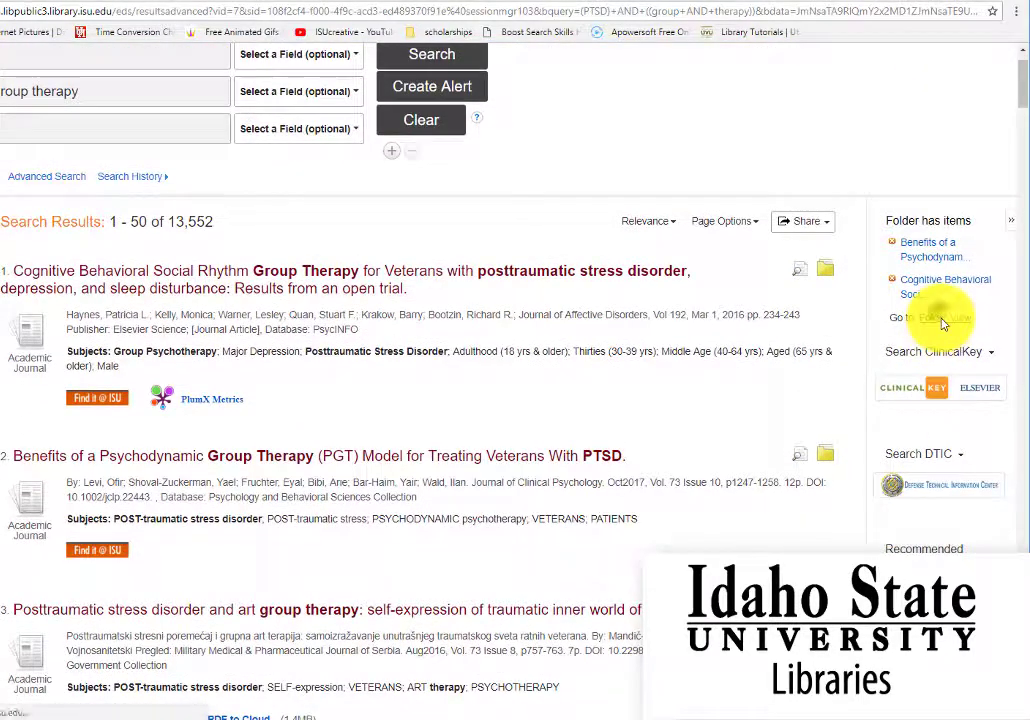
pyautogui.click(940, 319)
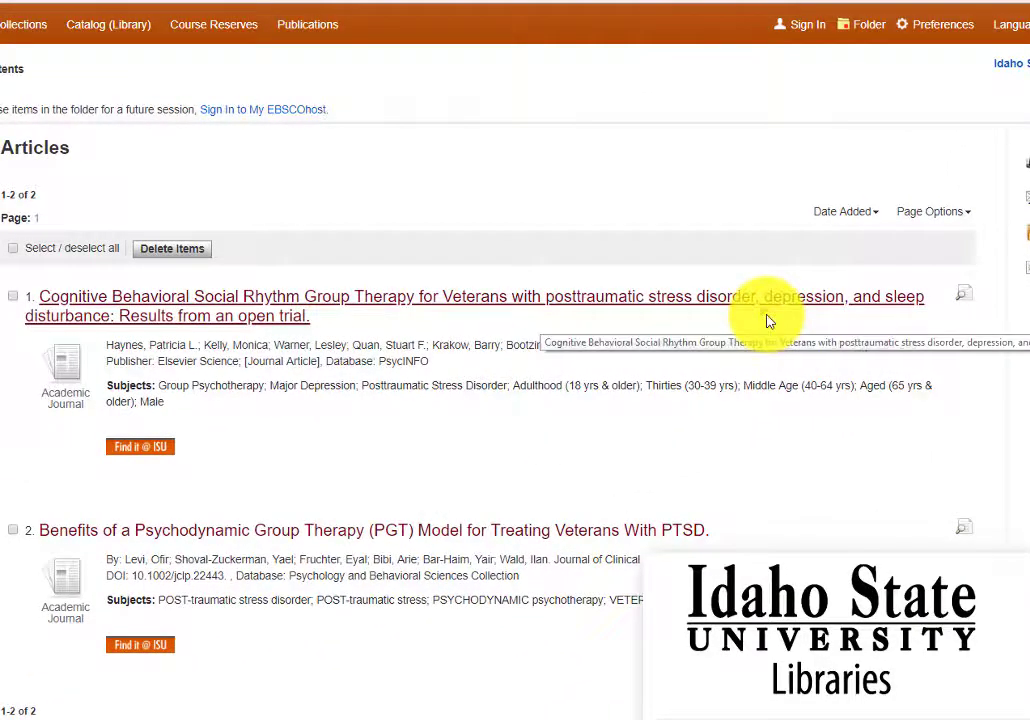
pyautogui.click(768, 319)
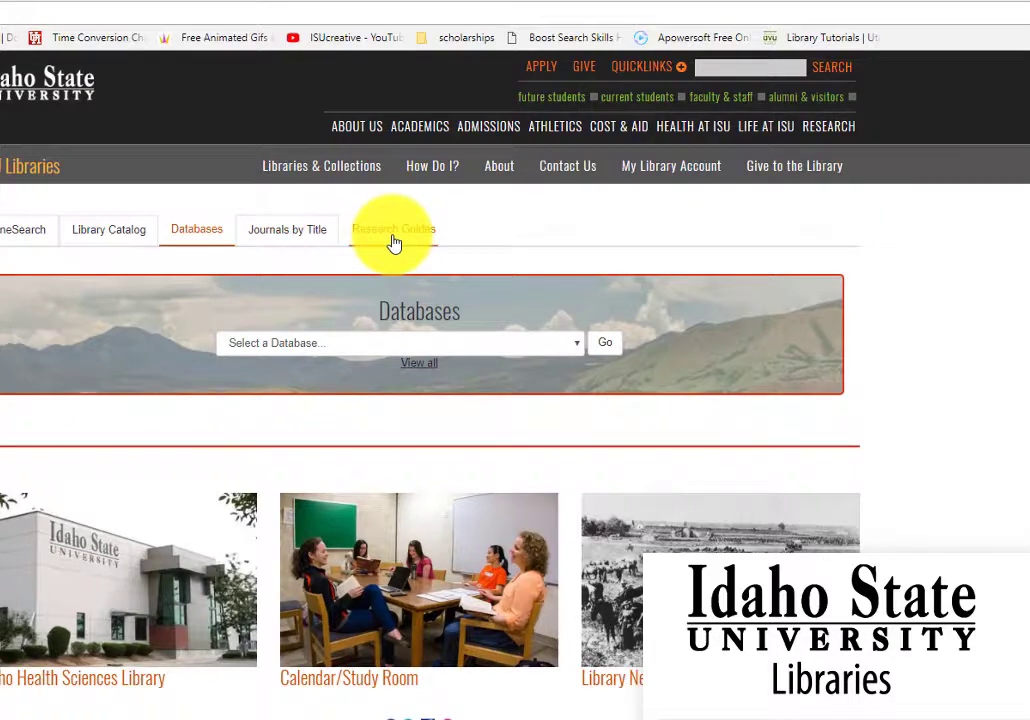
# Step: Browse the full list of Research Guides by subject, then return to the library home page
pyautogui.click(393, 238)
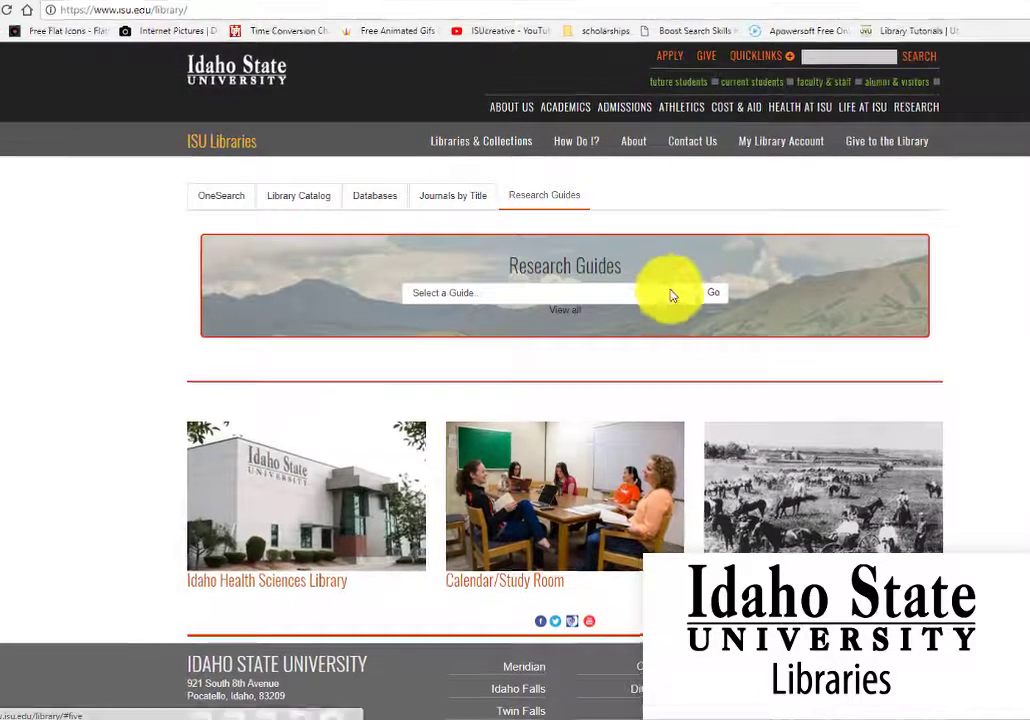
pyautogui.click(568, 312)
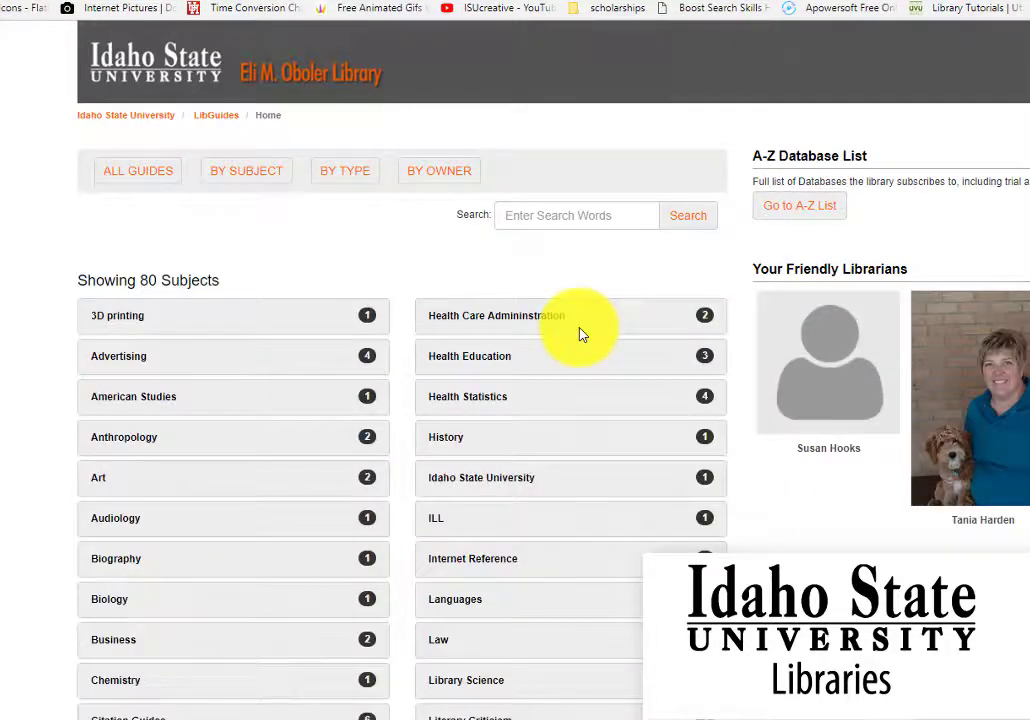
pyautogui.scroll(-3, 580, 333)
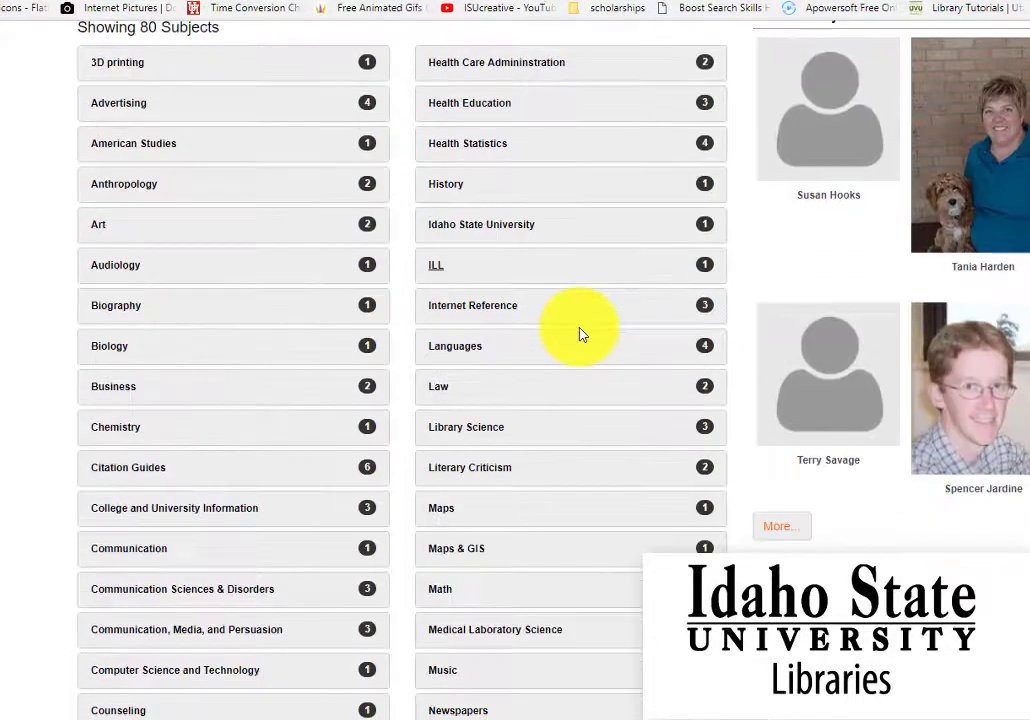
pyautogui.hotkey('alt', 'Left')
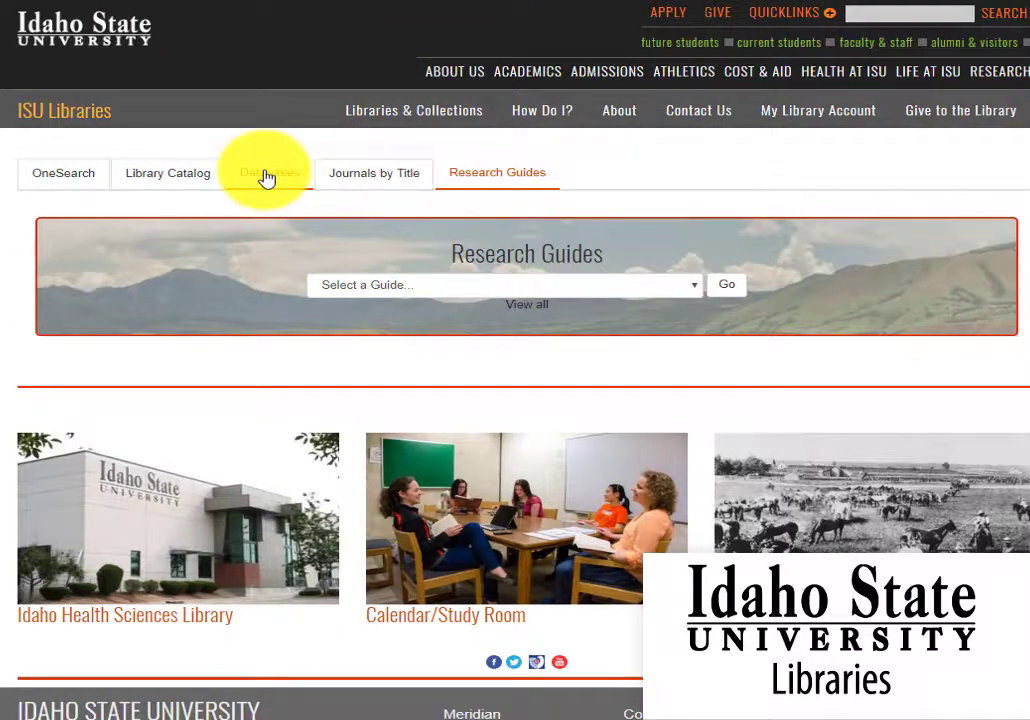
# Step: Show the A-Z Databases list of all 261 databases
pyautogui.click(266, 177)
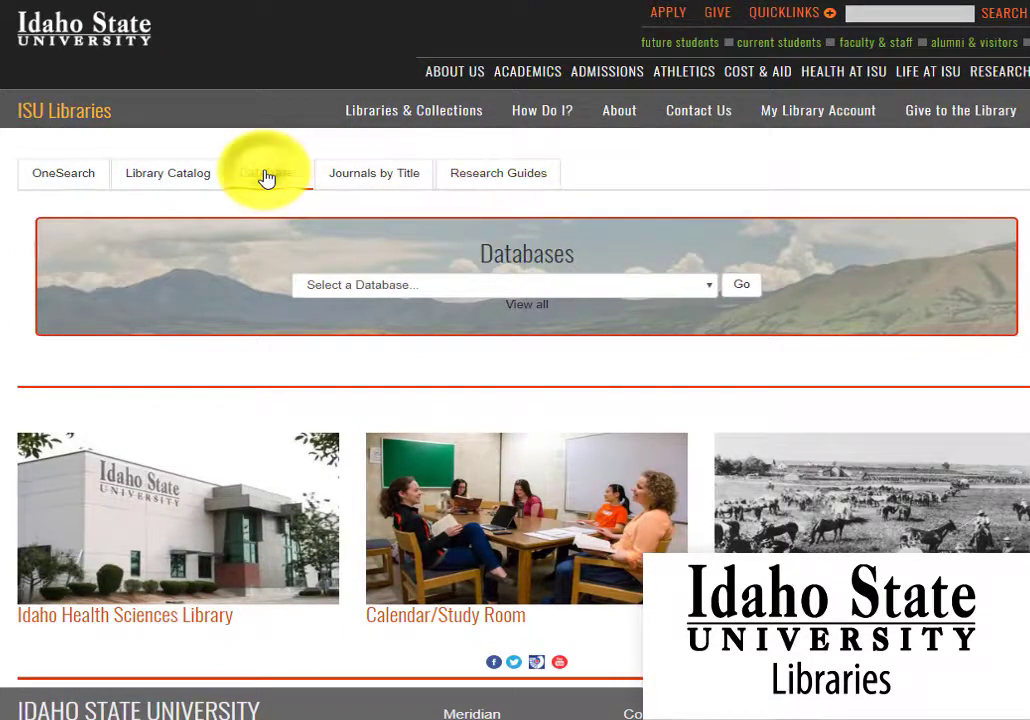
pyautogui.click(543, 310)
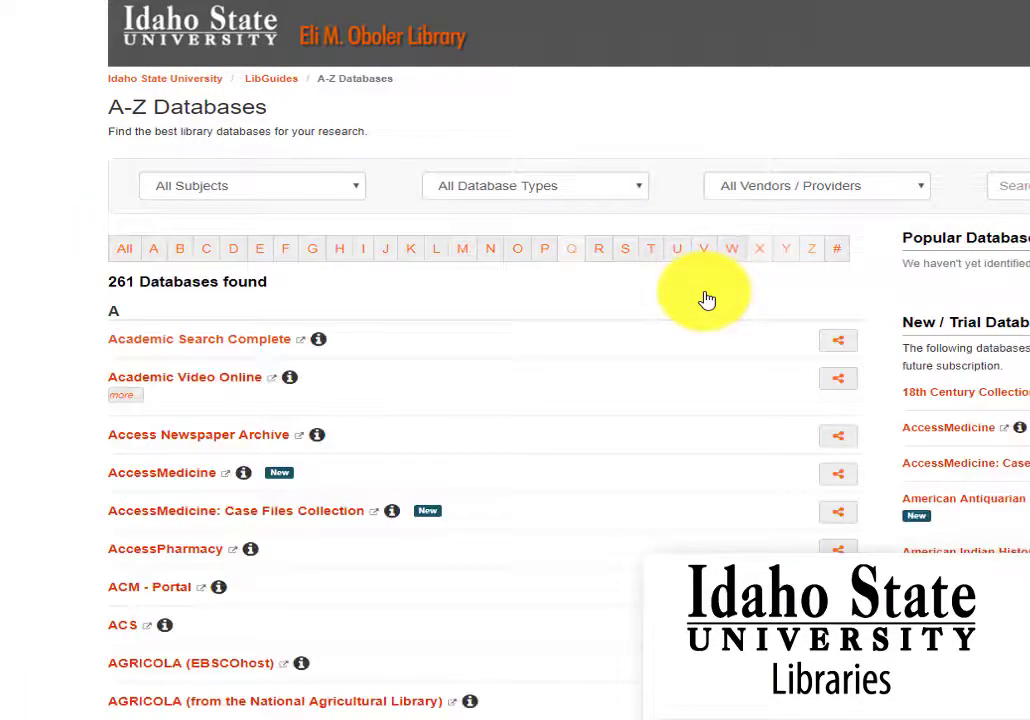
pyautogui.scroll(-2, 707, 298)
pyautogui.scroll(-1, 707, 298)
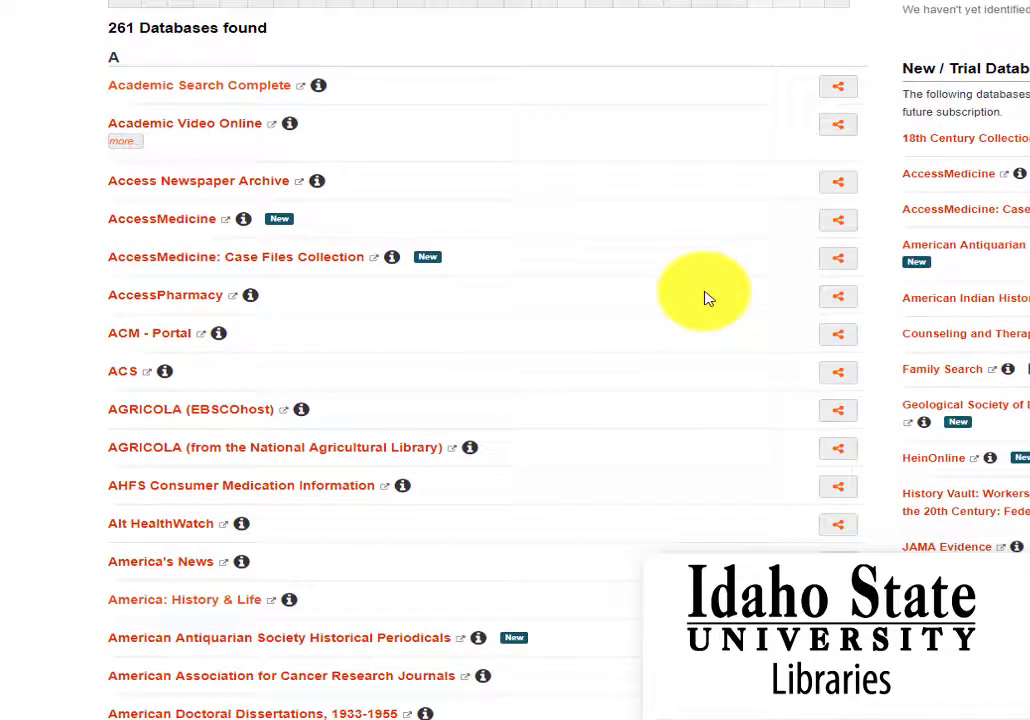